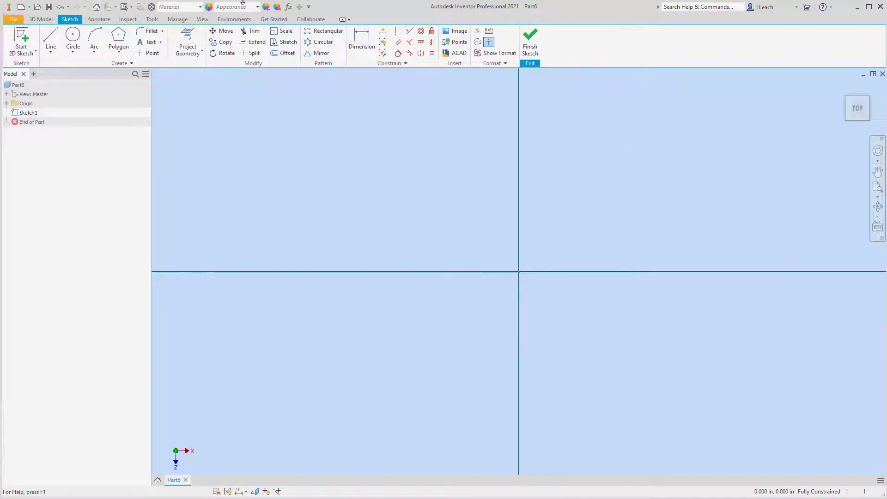
Step: Sketch a horizontal ellipse centered on the origin, with half-axes about 6.5 in and 3.6 in long
click(70, 55)
click(92, 105)
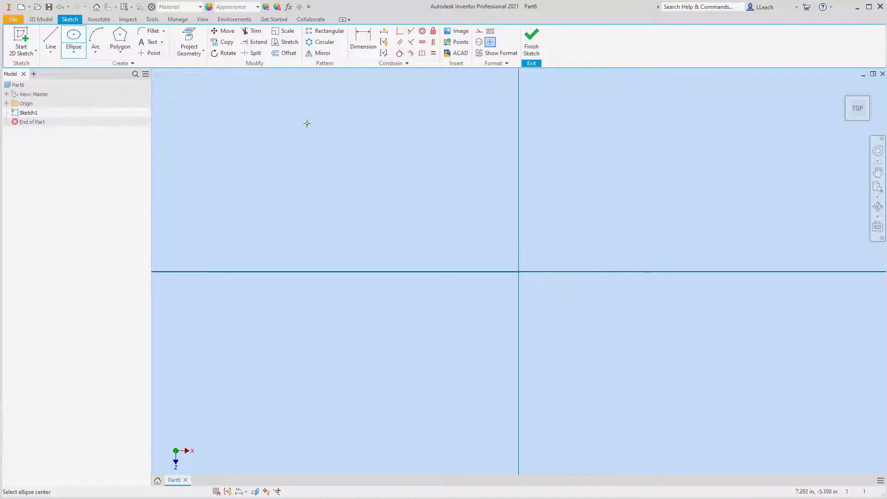
click(519, 272)
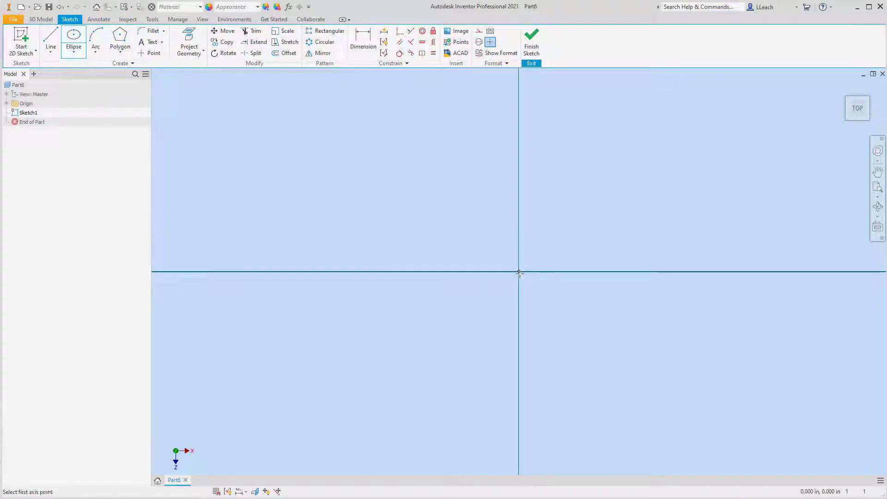
click(710, 272)
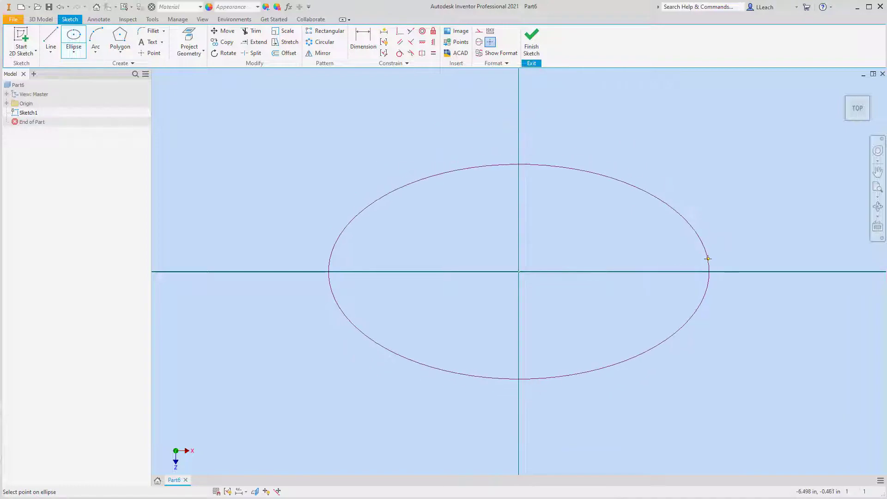
click(707, 257)
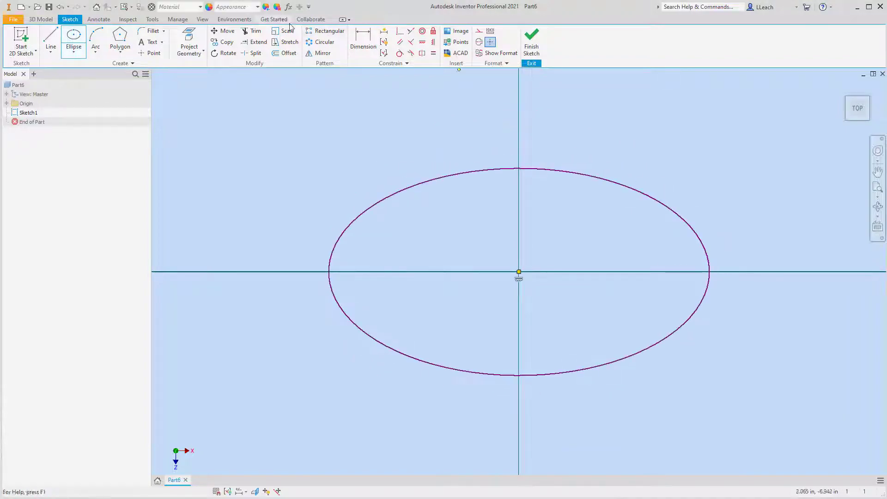
Step: Dimension the ellipse's vertical half-axis as 2.5 in
click(363, 39)
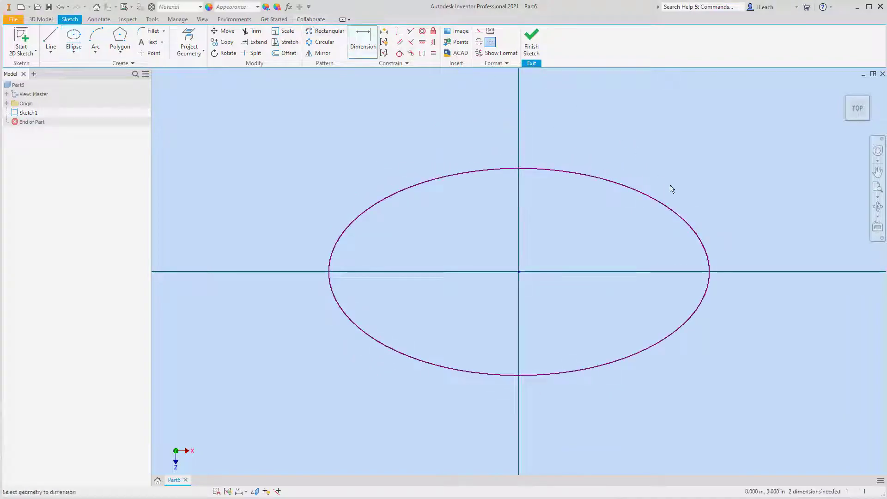
click(704, 250)
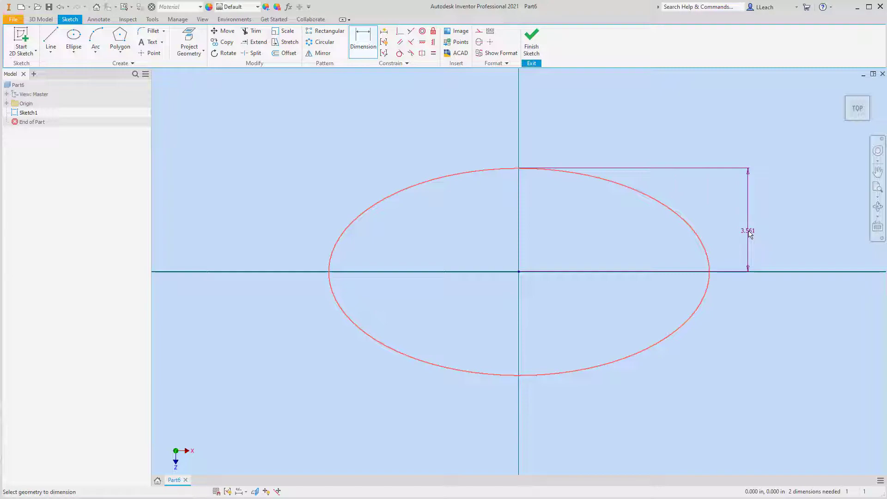
click(750, 234)
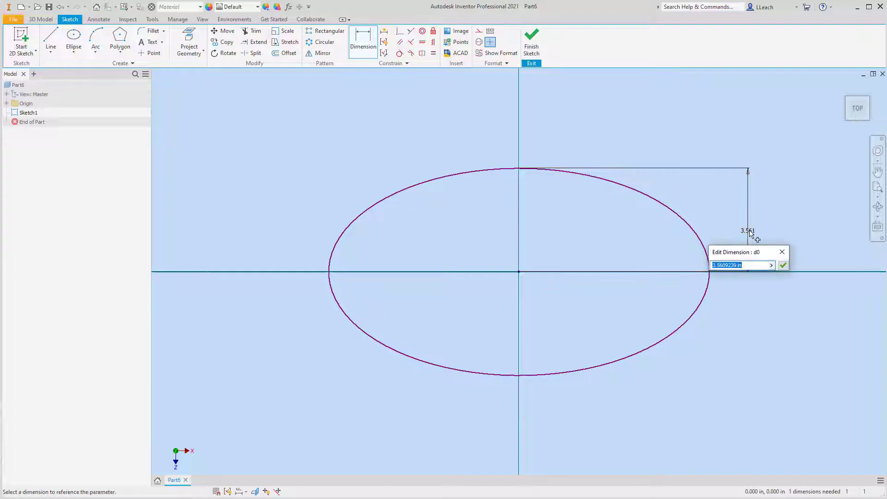
text(2.5)
key(Return)
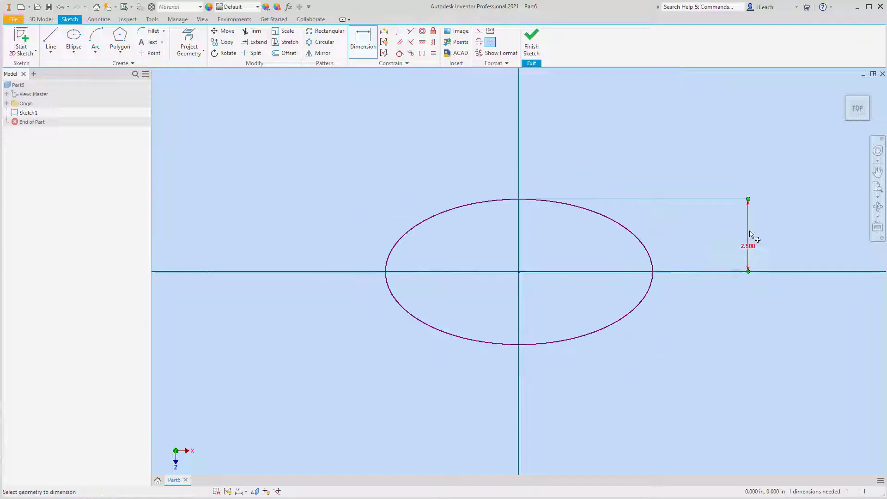
Step: Dimension the ellipse's horizontal half-axis as 4 in
click(496, 344)
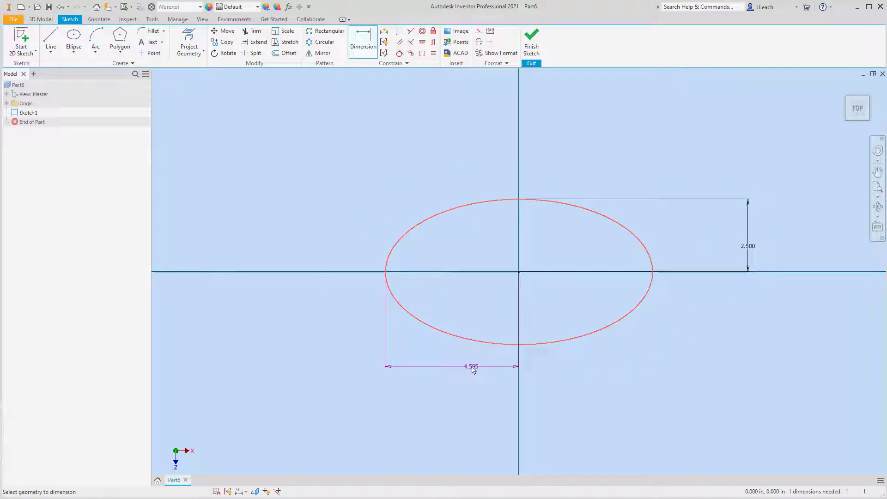
click(467, 367)
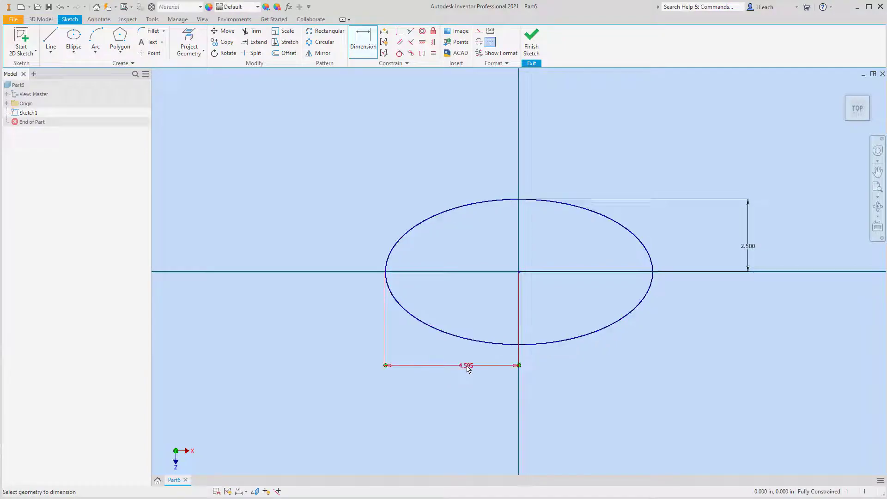
text(4)
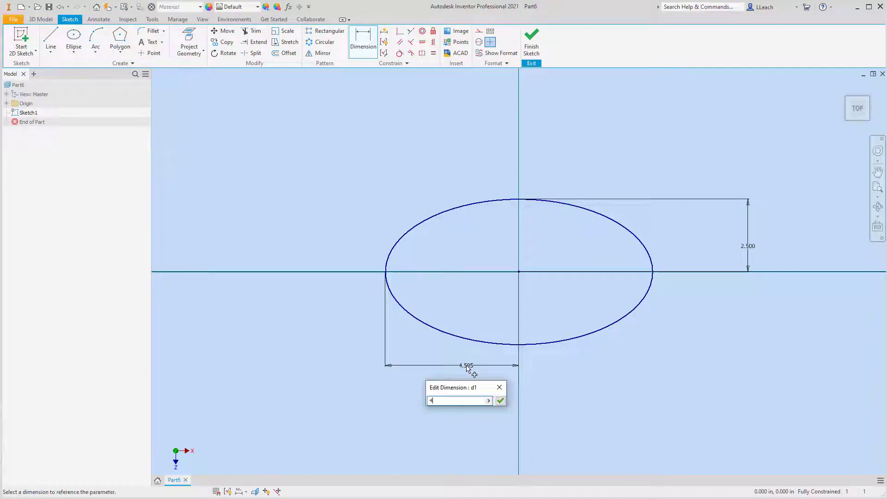
key(Return)
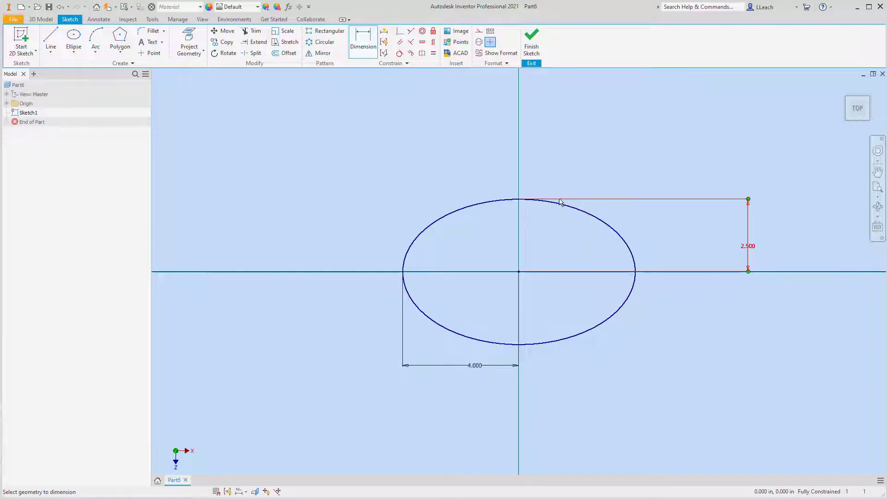
Step: Sketch a 1.5 in diameter circle centered on the origin inside the ellipse
click(75, 51)
click(84, 70)
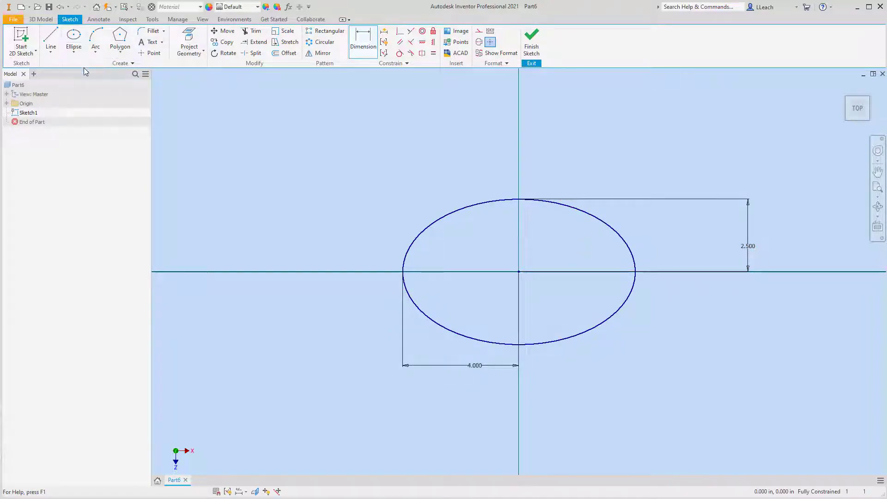
click(519, 271)
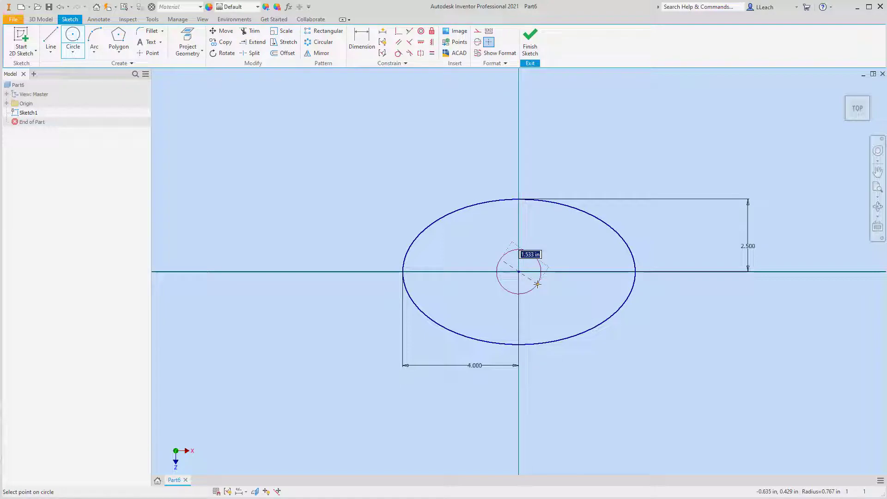
text(1.5)
key(Return)
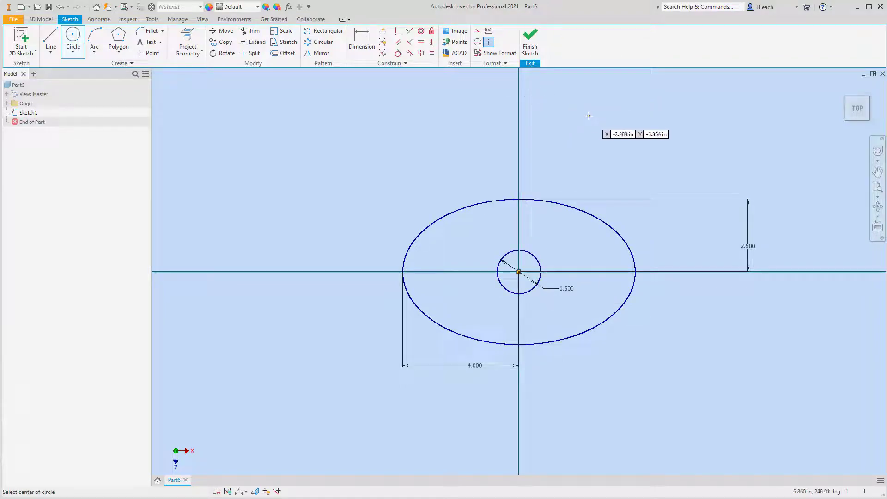
click(119, 52)
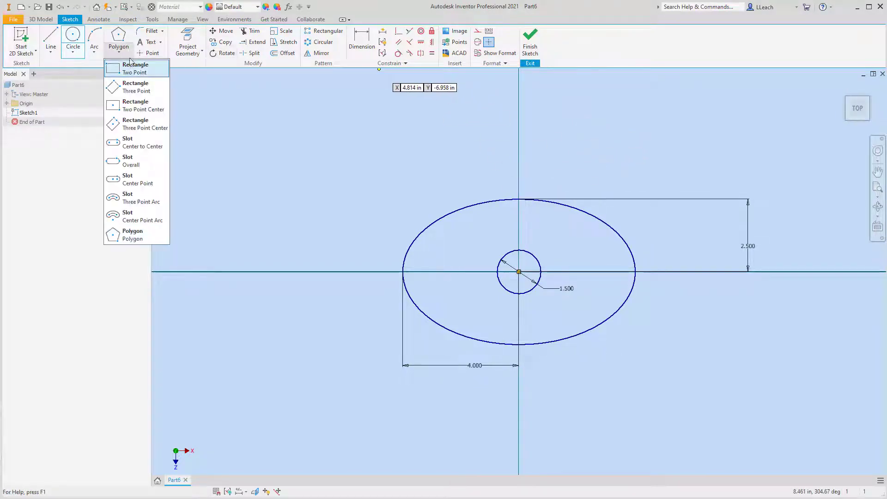
click(121, 52)
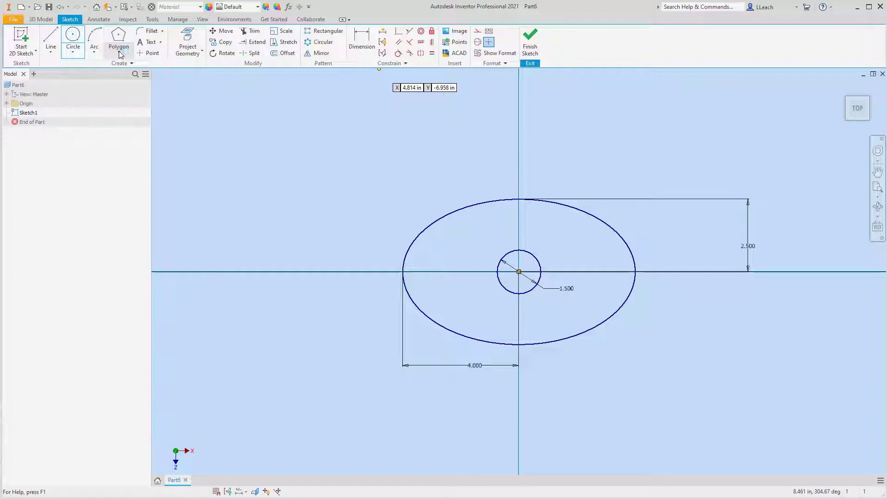
click(123, 52)
click(131, 66)
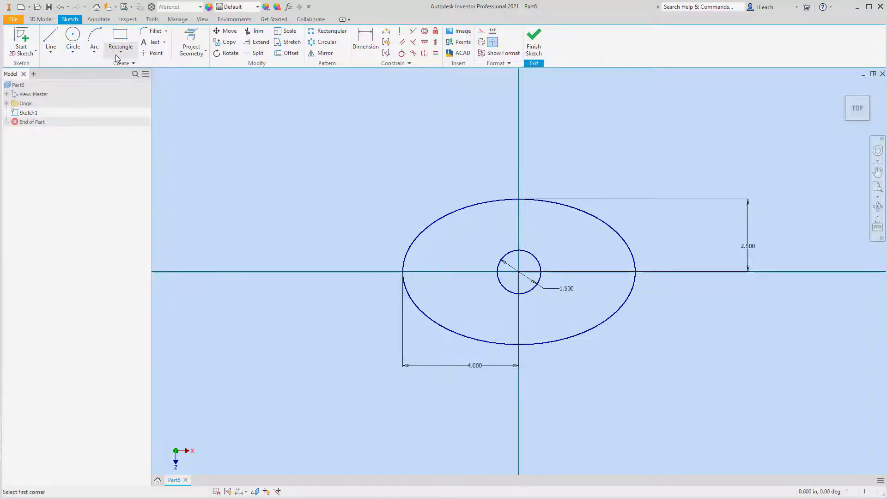
Step: Sketch a six-sided circumscribed polygon, about 1.4 in across flats, centered on the horizontal axis between the ellipse's left end and the circle
click(121, 53)
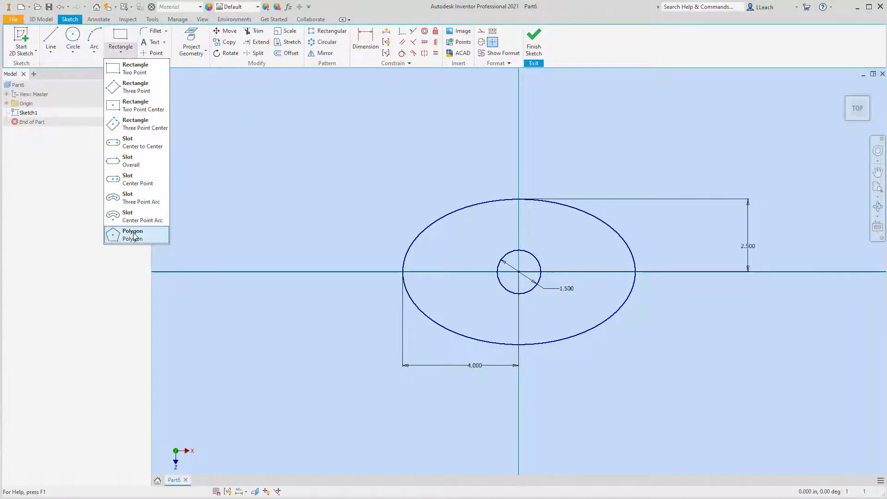
click(138, 235)
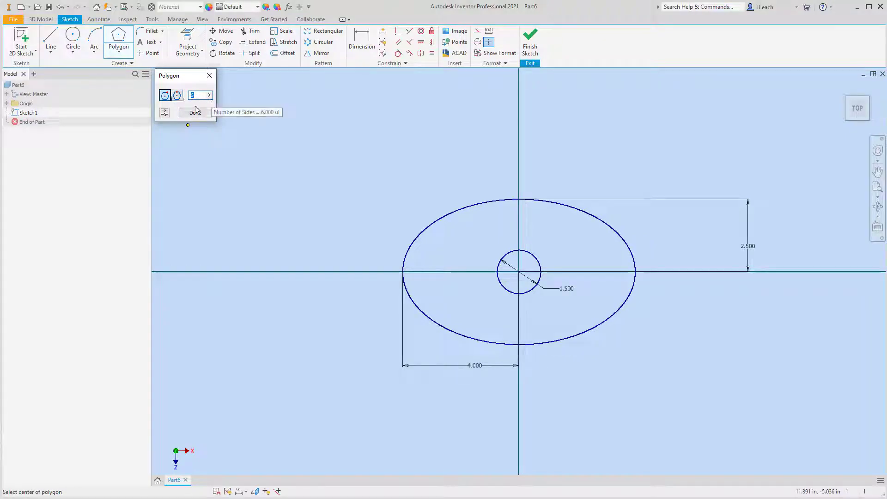
click(438, 272)
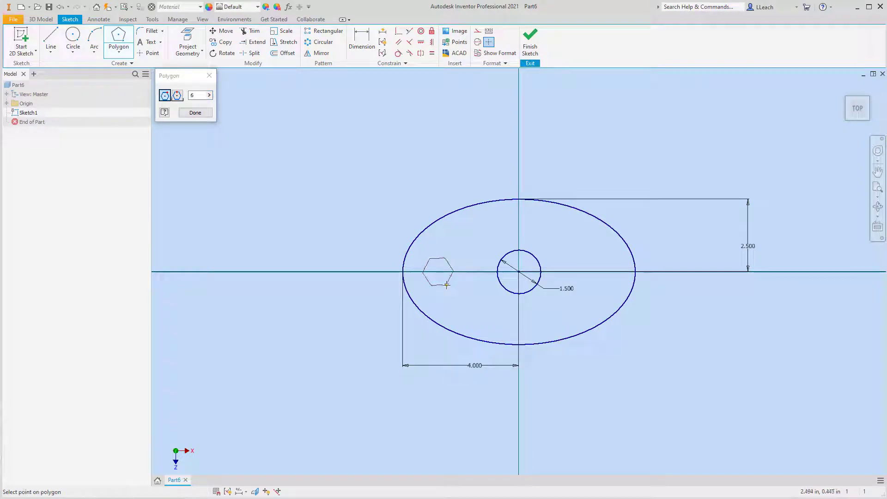
click(179, 96)
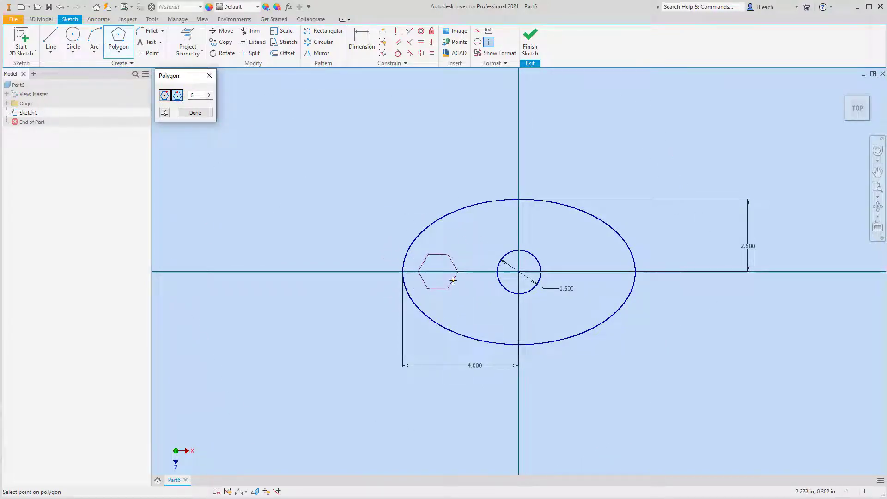
scroll(453, 280, down, 3)
scroll(453, 280, up, 5)
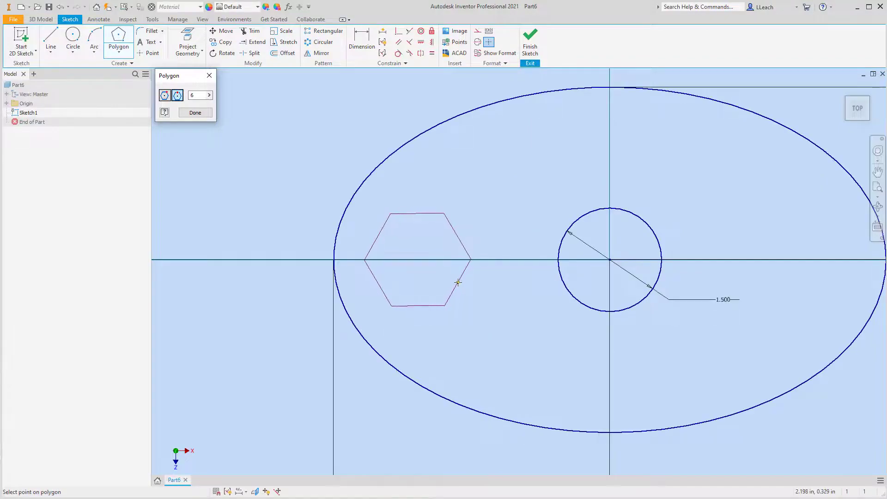
click(461, 279)
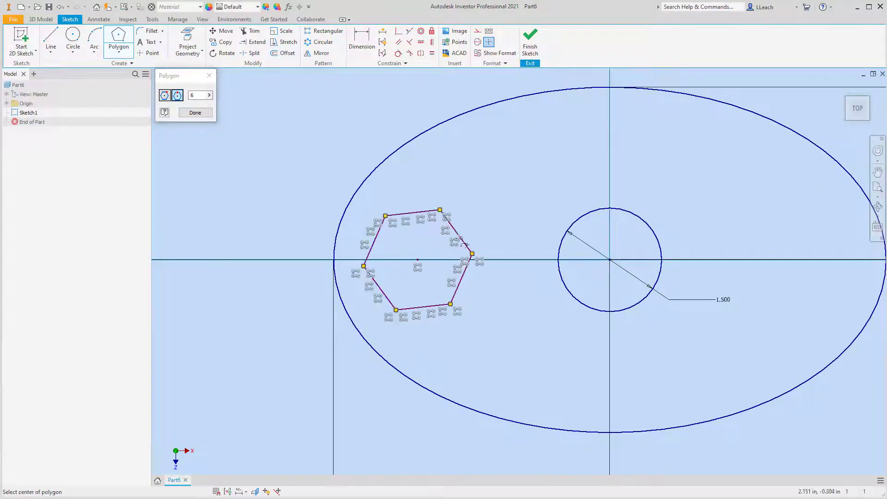
click(195, 113)
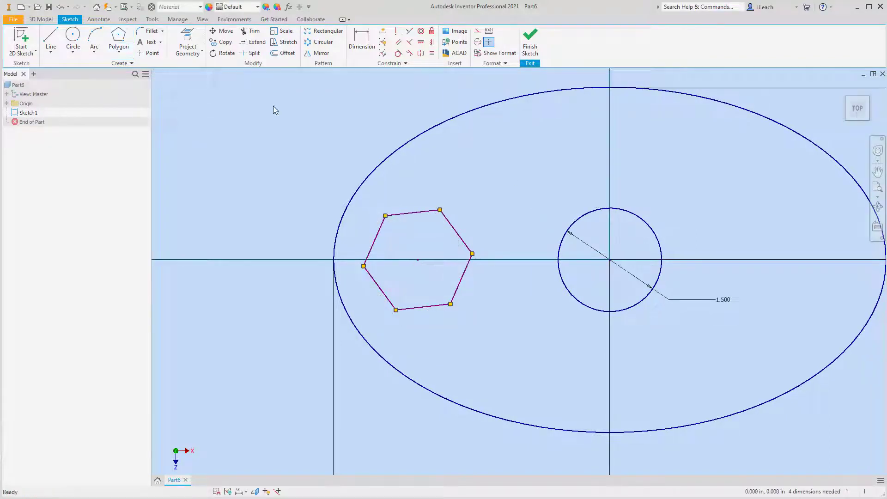
Step: Make the hexagon's lower edge horizontal and dimension its center 3 in from the circle's center
click(421, 42)
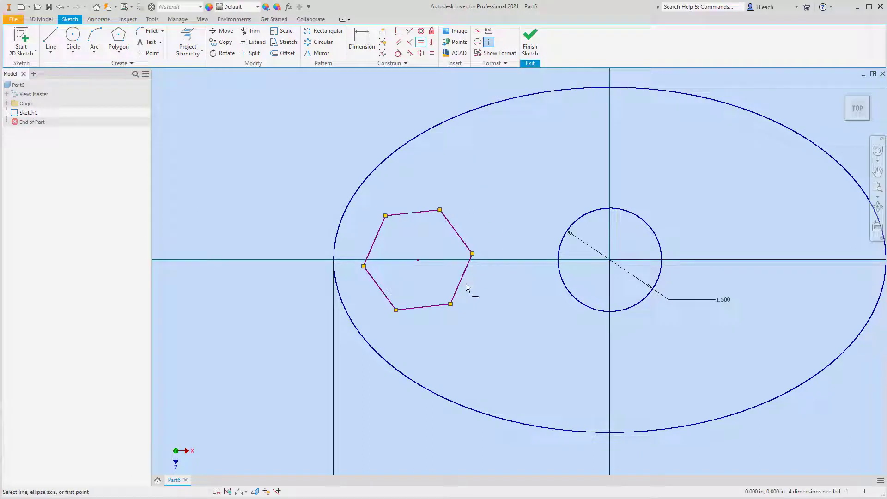
click(434, 308)
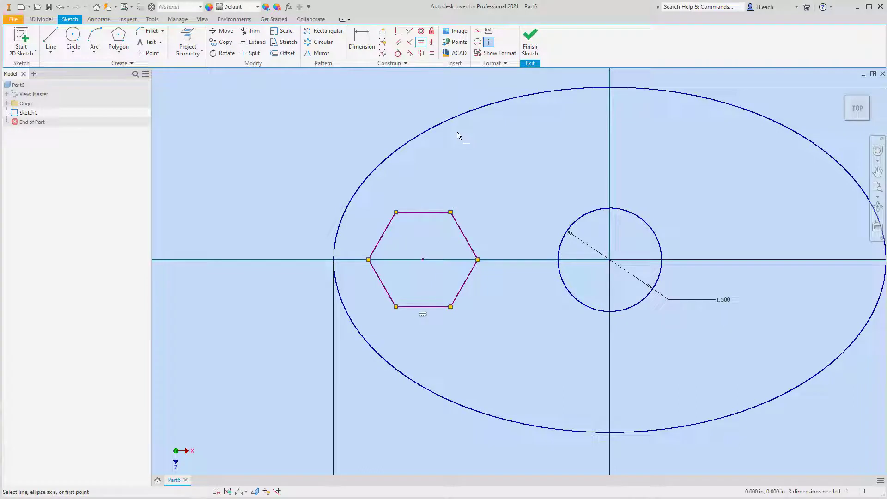
key(d)
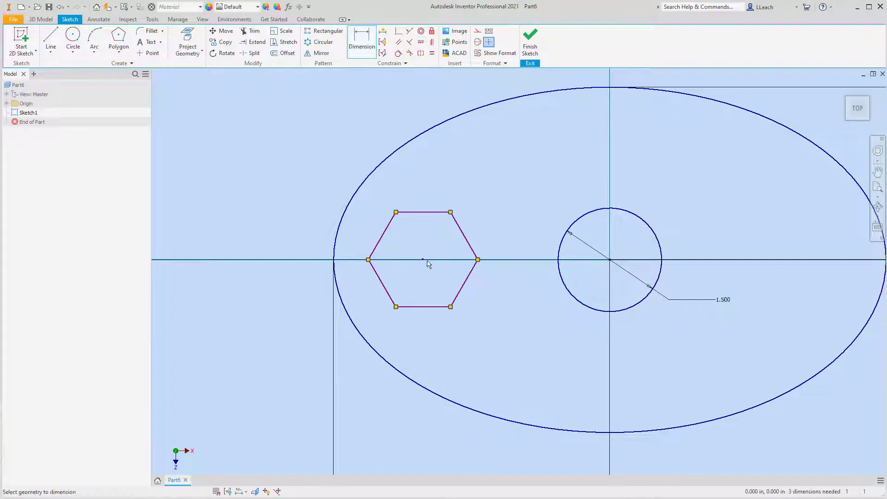
click(423, 260)
click(610, 260)
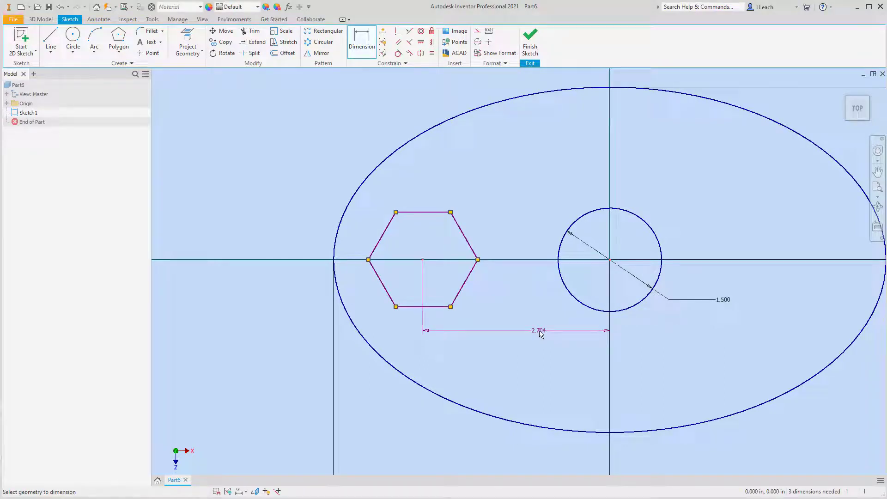
click(537, 346)
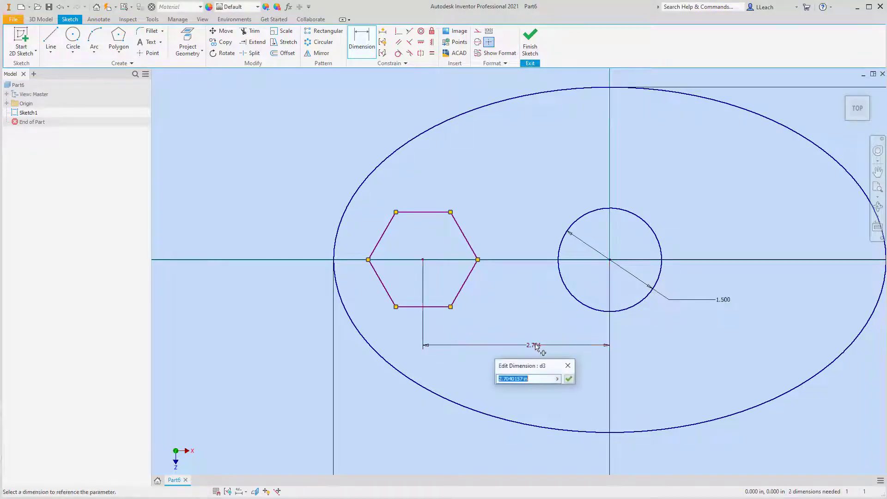
text(3)
key(Return)
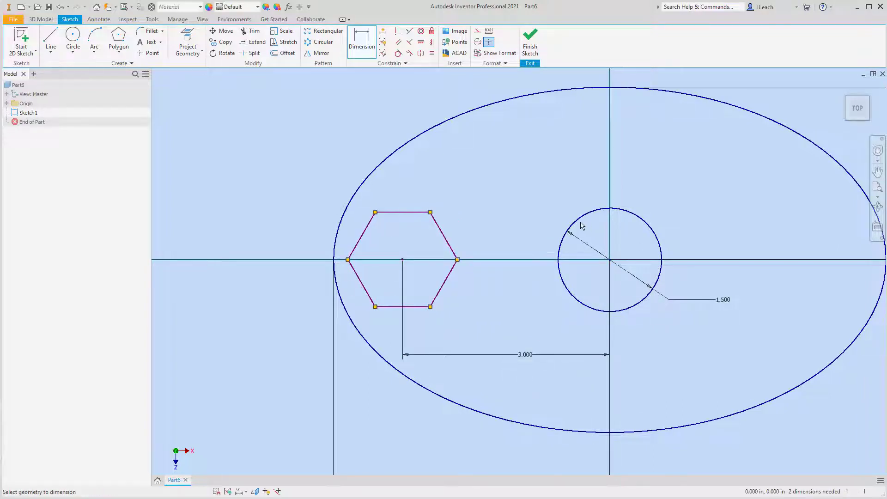
Step: Dimension the hexagon as 1 in between its upper and lower edges
click(407, 213)
click(422, 307)
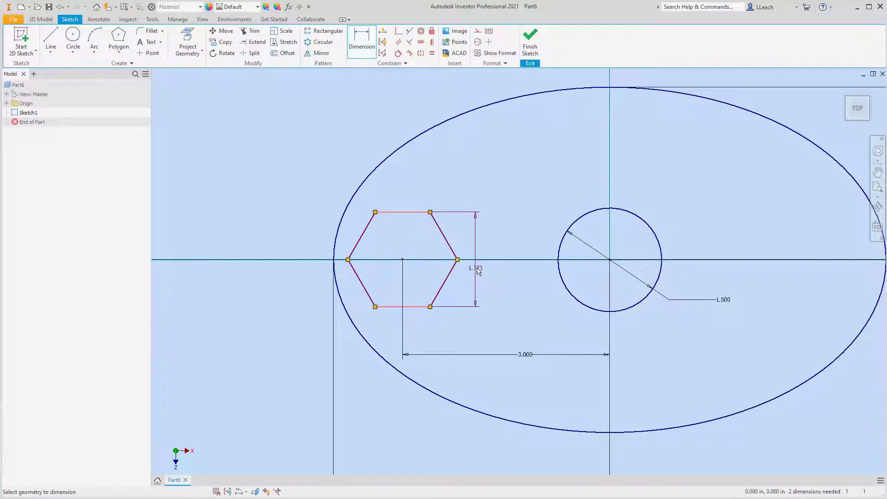
click(490, 266)
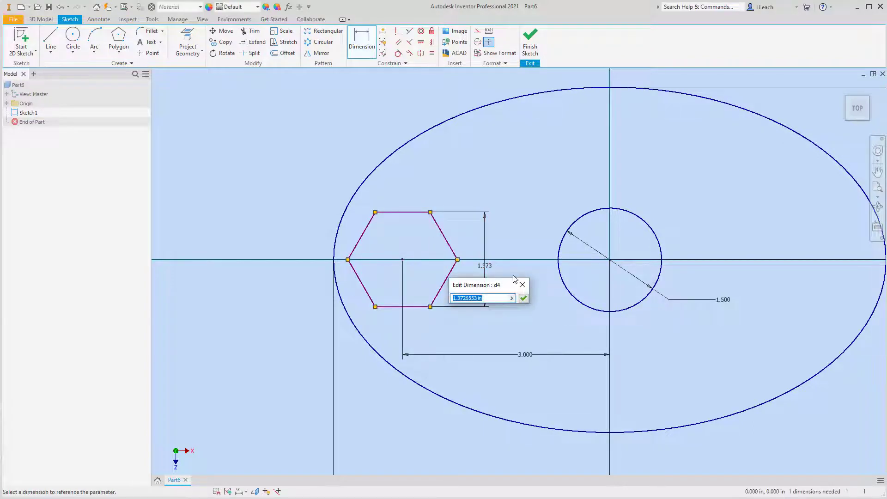
text(1)
click(523, 298)
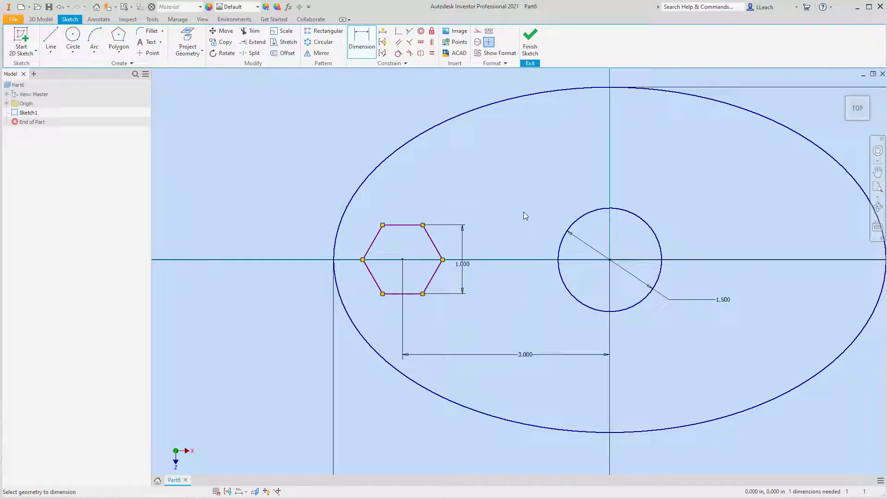
middle_drag(562, 207, 434, 193)
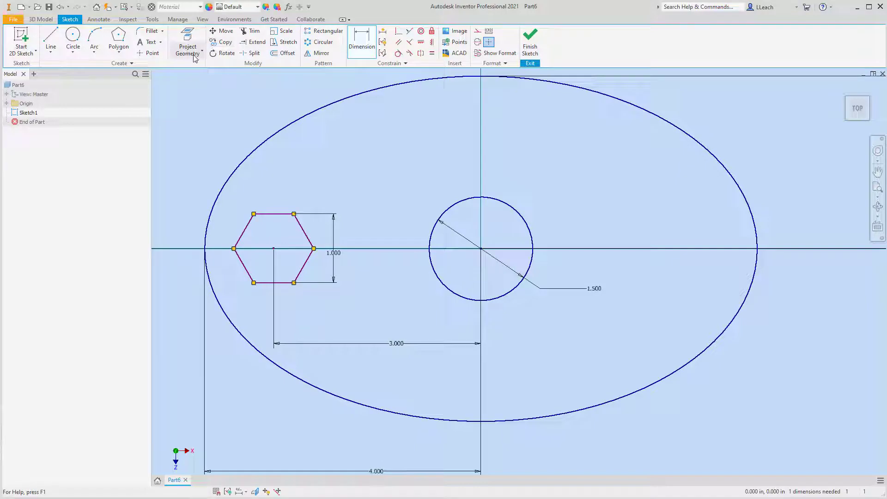
Step: Sketch a six-sided polygon, about 1.2 in across flats, between the circle and the ellipse's right end, and make its lower edge horizontal
click(119, 51)
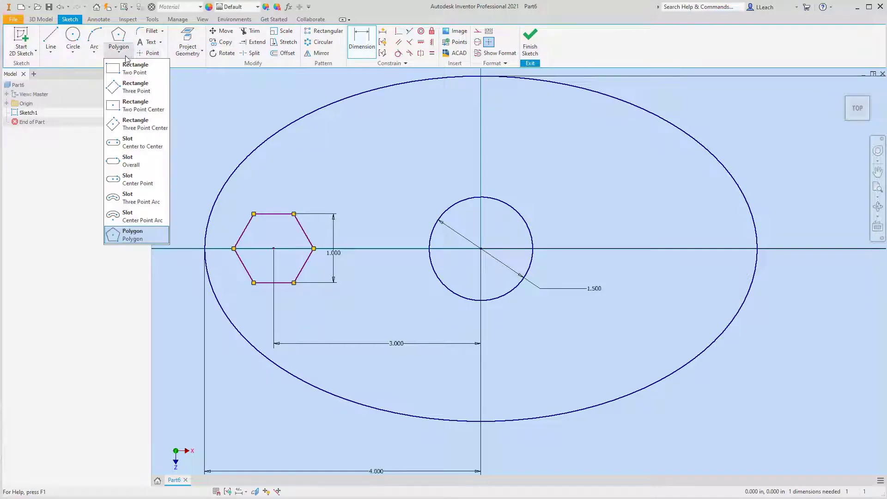
click(141, 234)
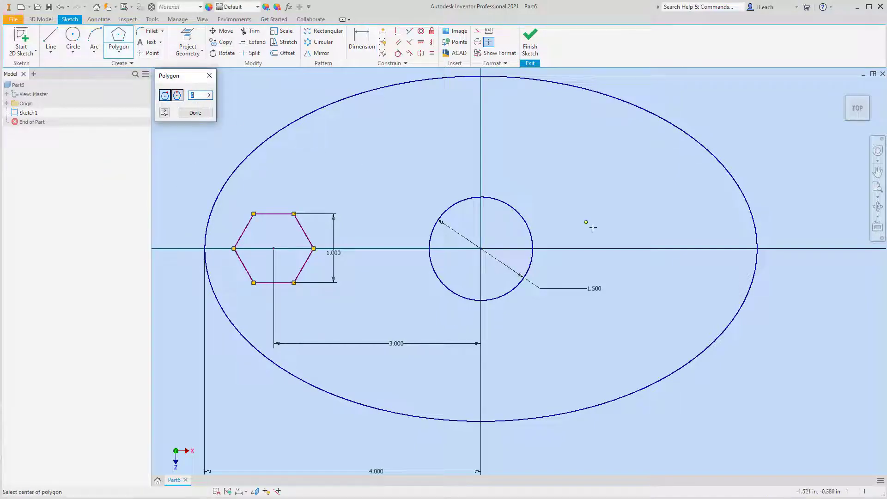
click(687, 248)
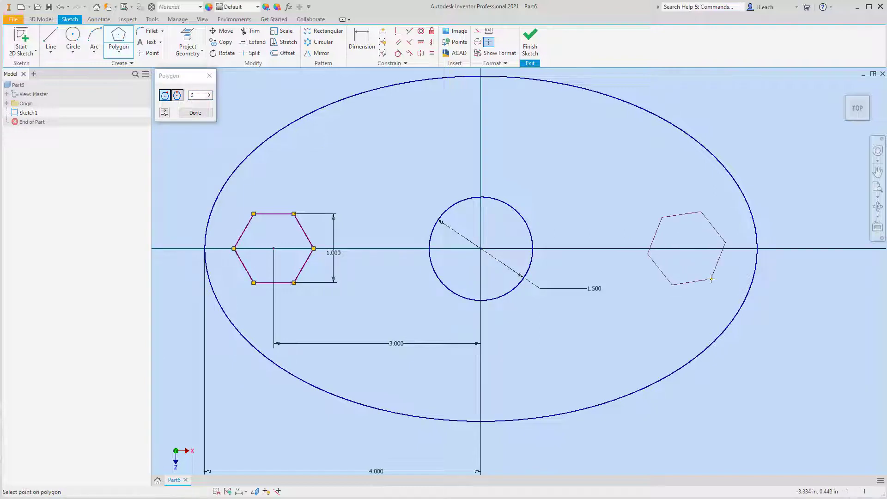
click(695, 202)
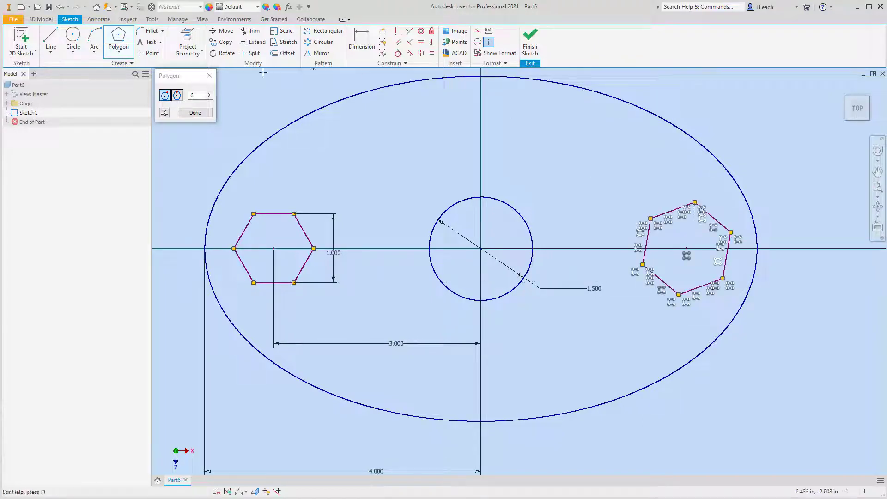
click(195, 113)
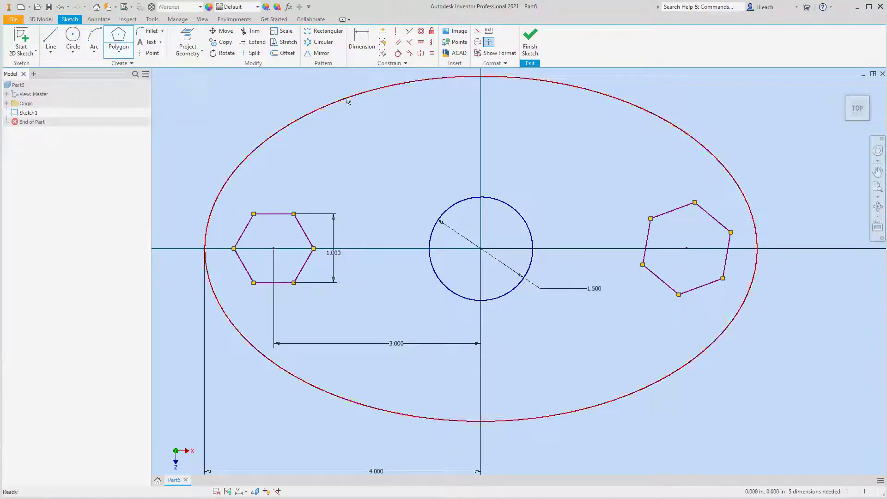
click(421, 42)
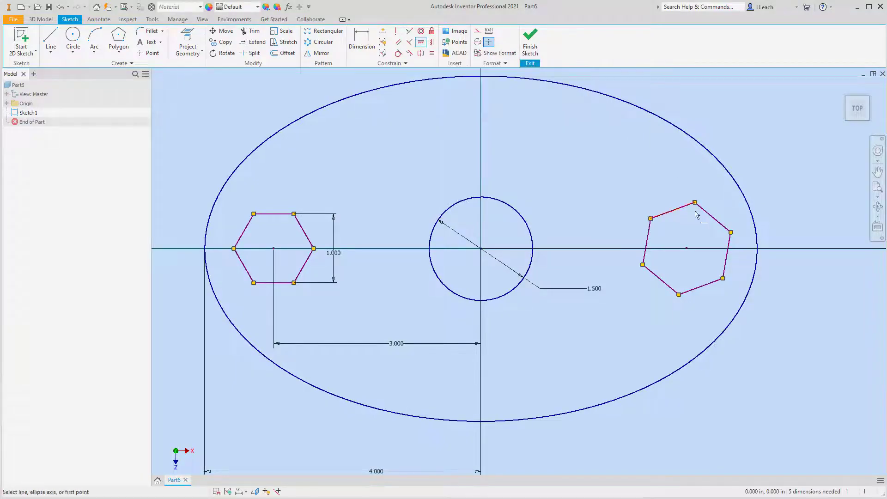
click(708, 289)
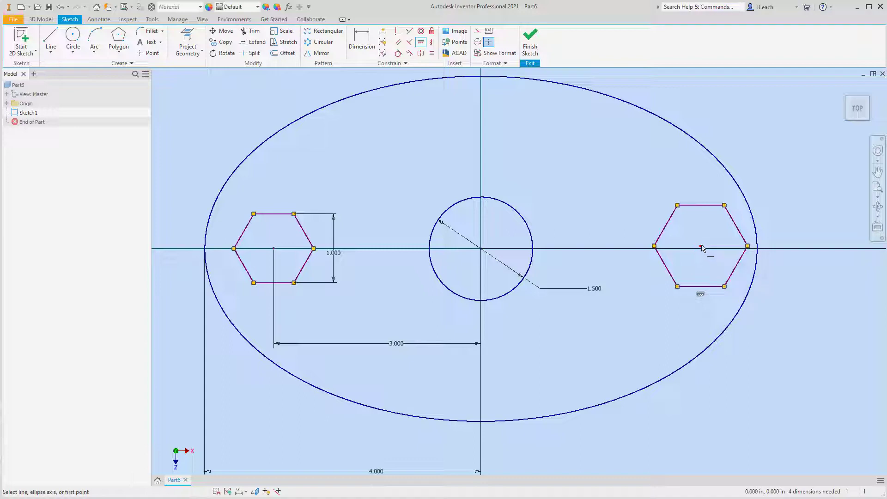
Step: Dimension the right hexagon's center 0 in from the horizontal axis
scroll(702, 249, down, 6)
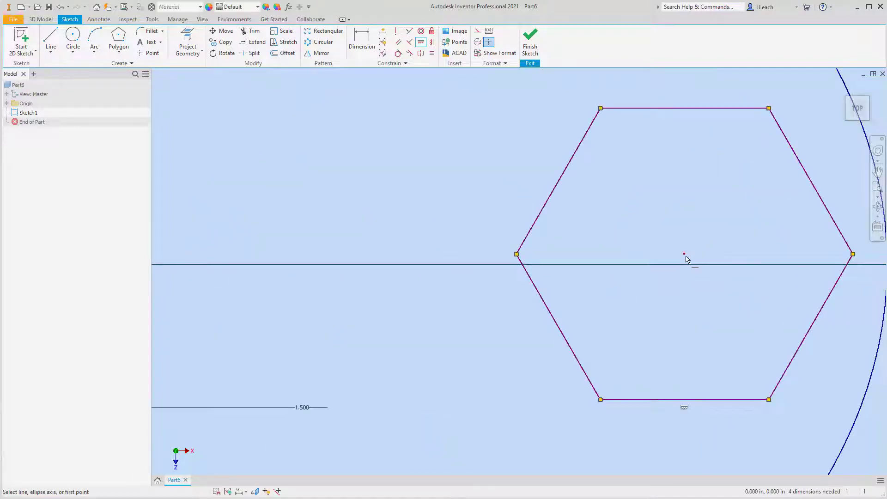
scroll(686, 259, down, 3)
scroll(686, 259, up, 7)
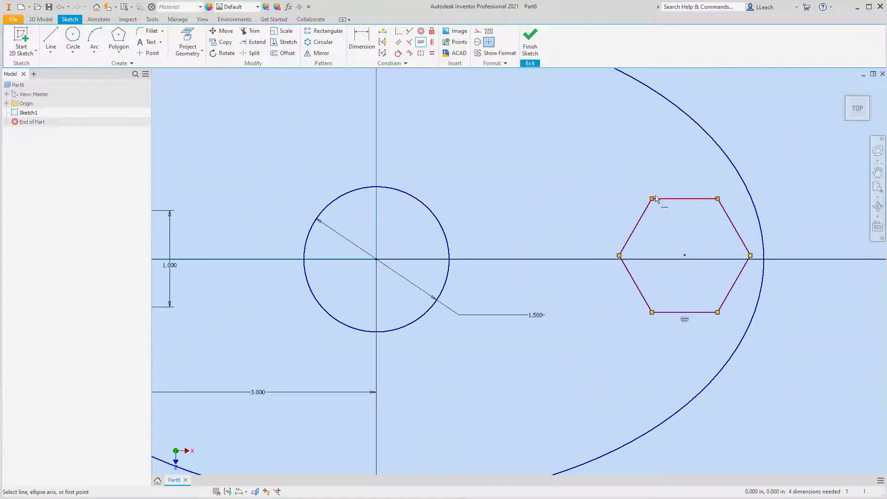
click(372, 40)
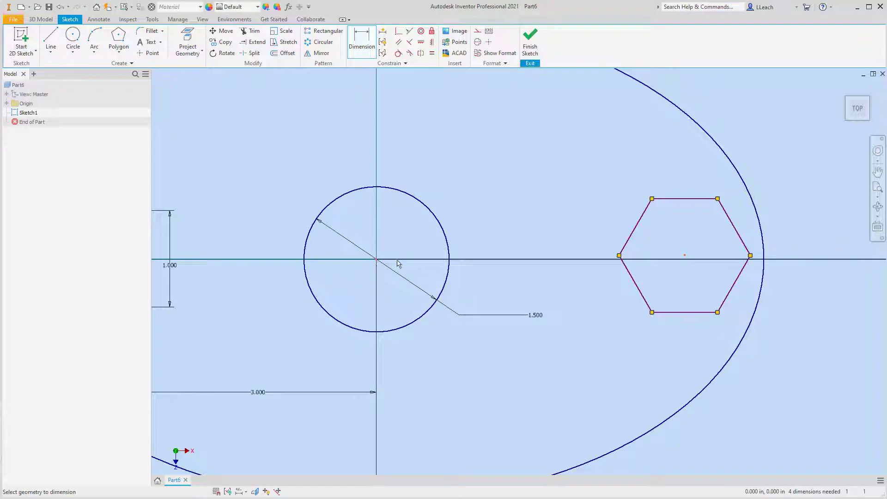
scroll(687, 262, down, 4)
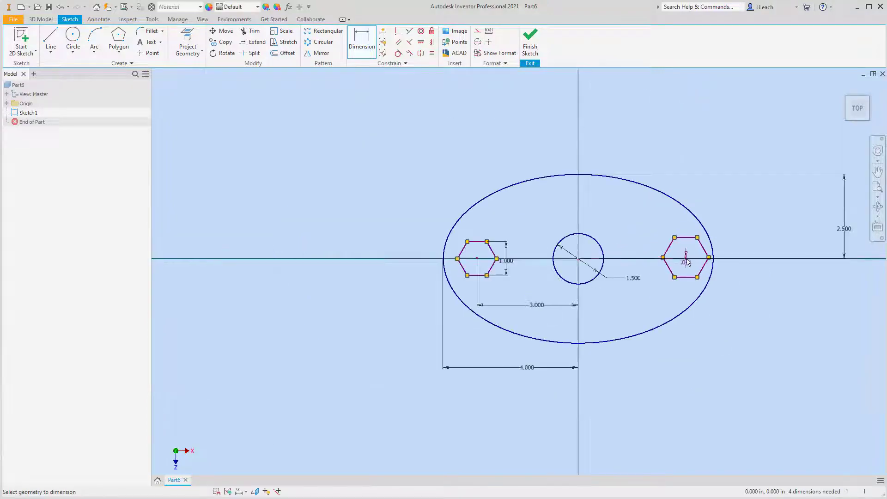
scroll(687, 262, down, 4)
scroll(686, 262, up, 15)
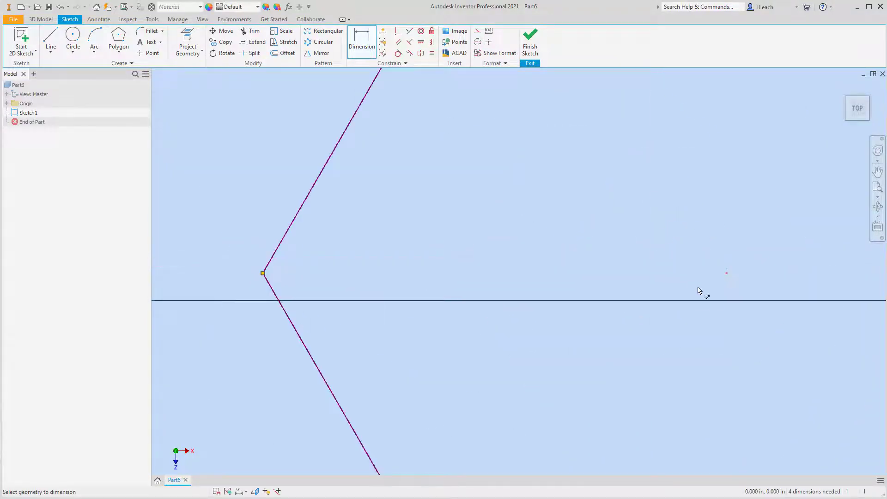
click(732, 301)
click(748, 289)
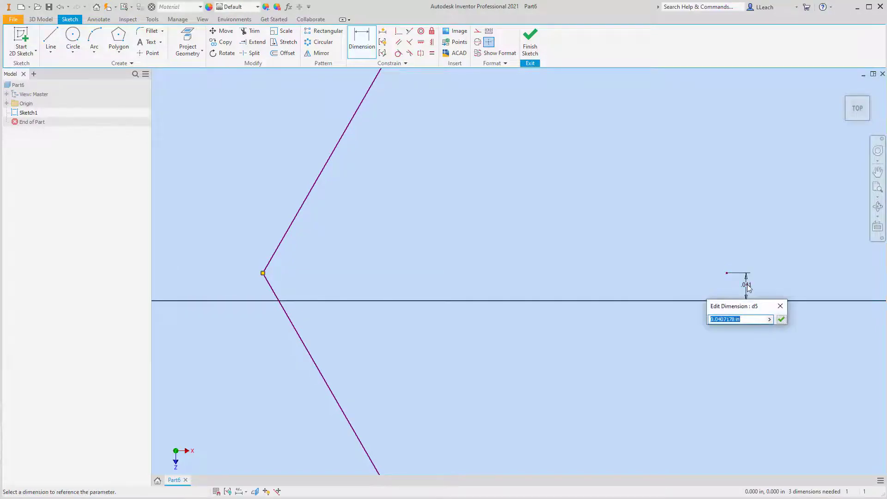
text(0)
key(Return)
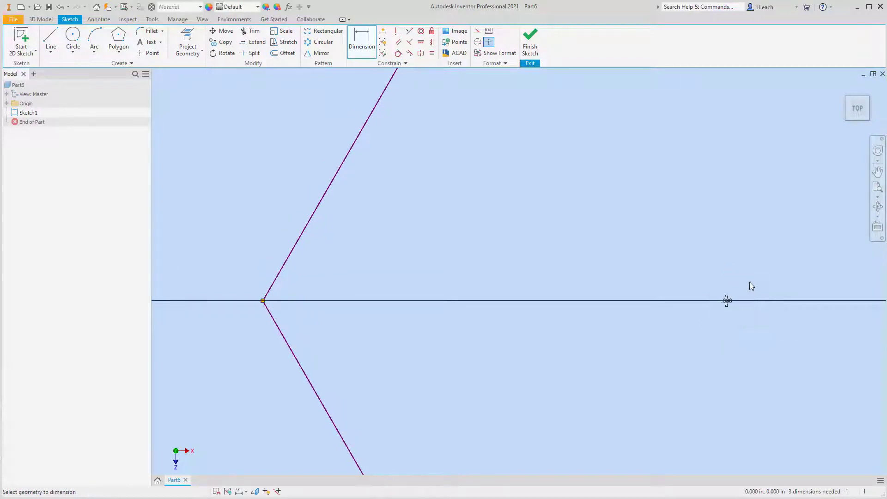
Step: Dimension the right hexagon's center 3 in horizontally from the circle's center
scroll(666, 209, up, 3)
scroll(666, 209, down, 10)
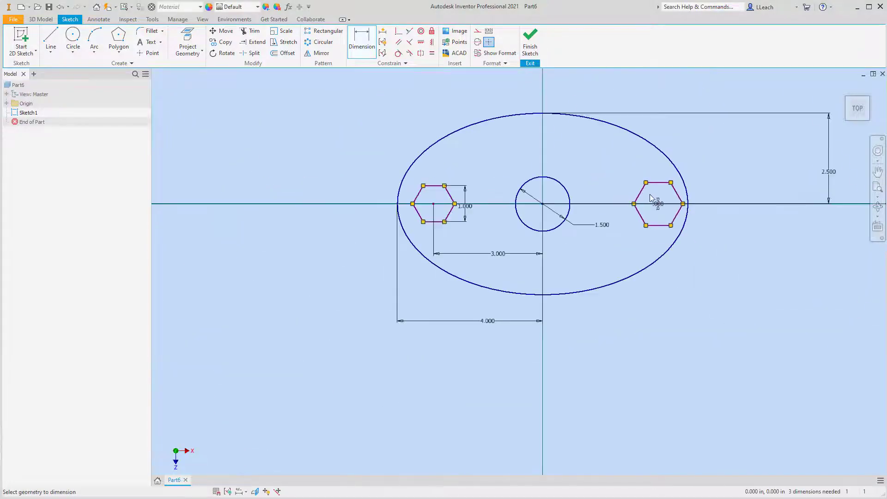
middle_drag(627, 183, 566, 205)
scroll(567, 208, up, 3)
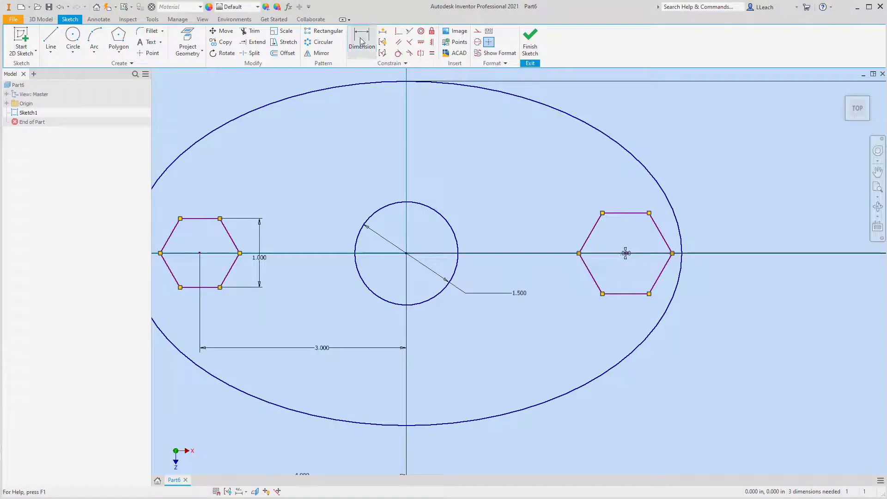
click(625, 254)
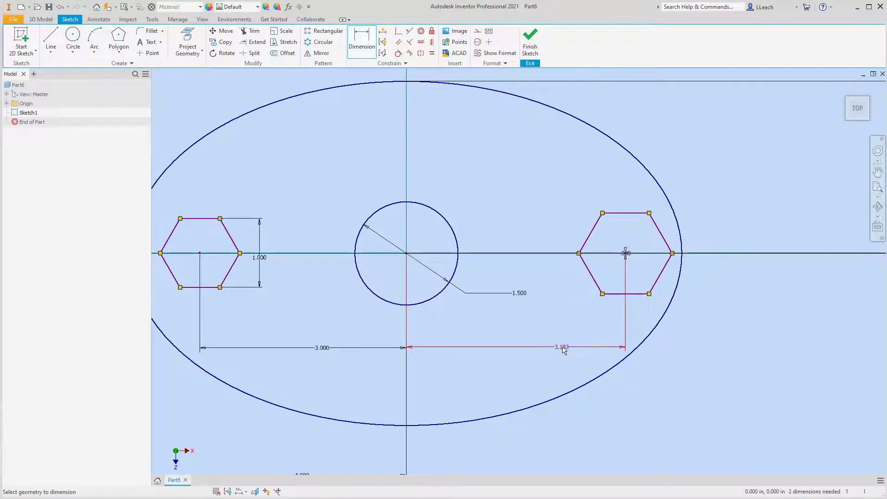
click(564, 350)
text(3)
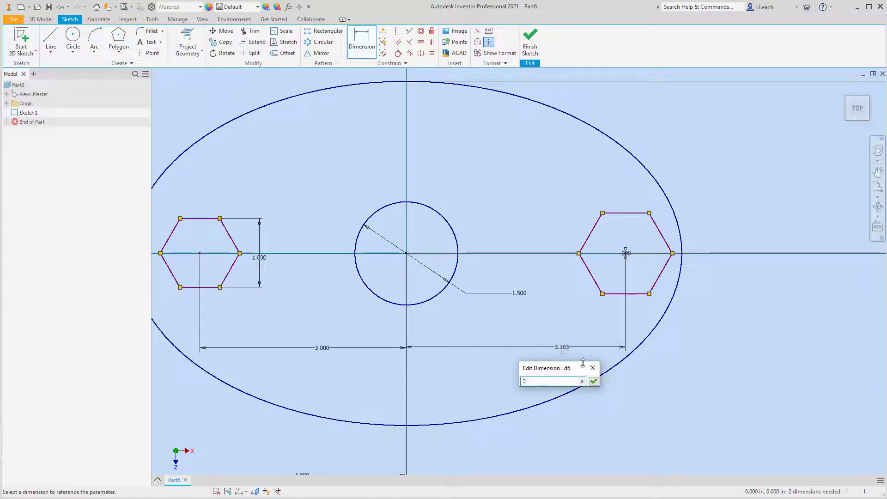
key(Return)
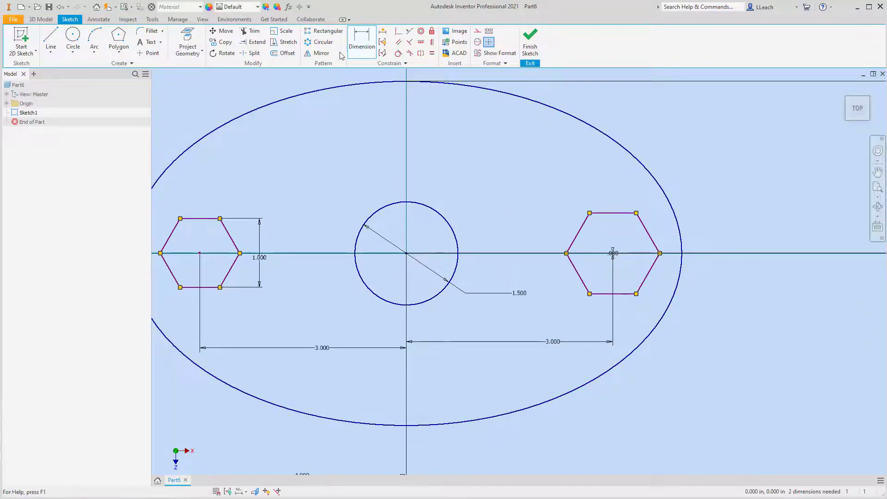
Step: Dimension the right hexagon as 1 in between its upper and lower edges
click(357, 44)
click(610, 213)
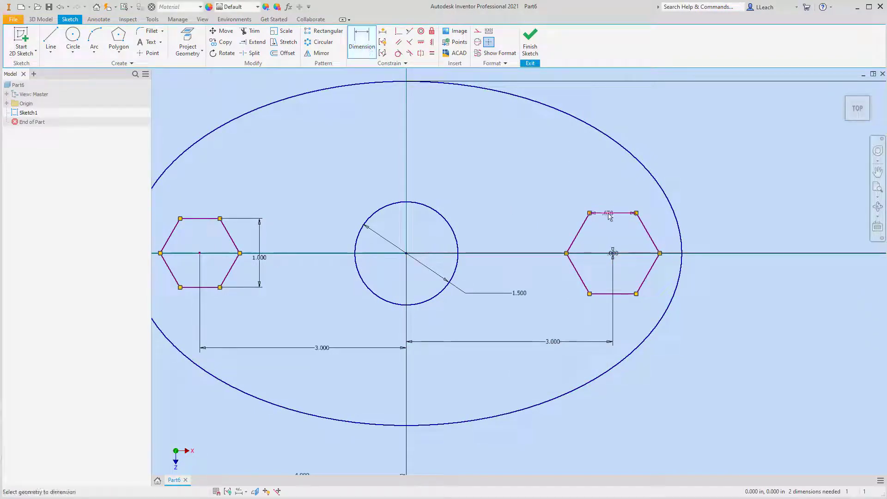
click(617, 294)
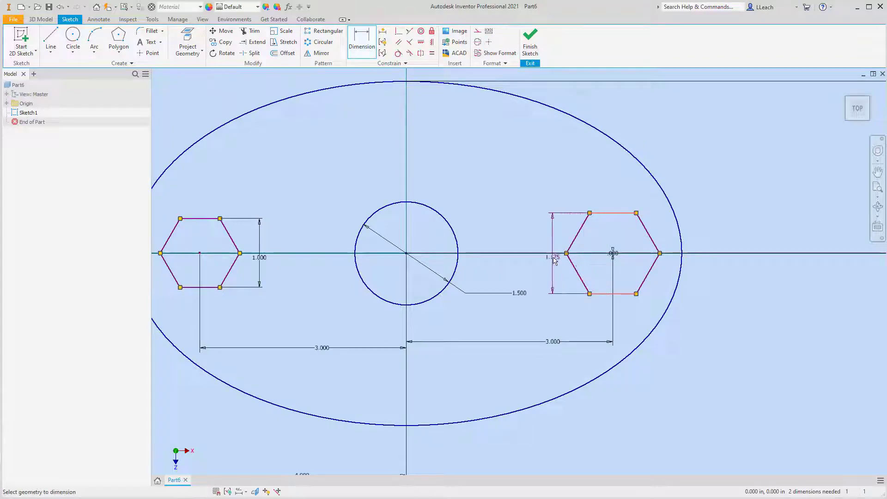
click(558, 271)
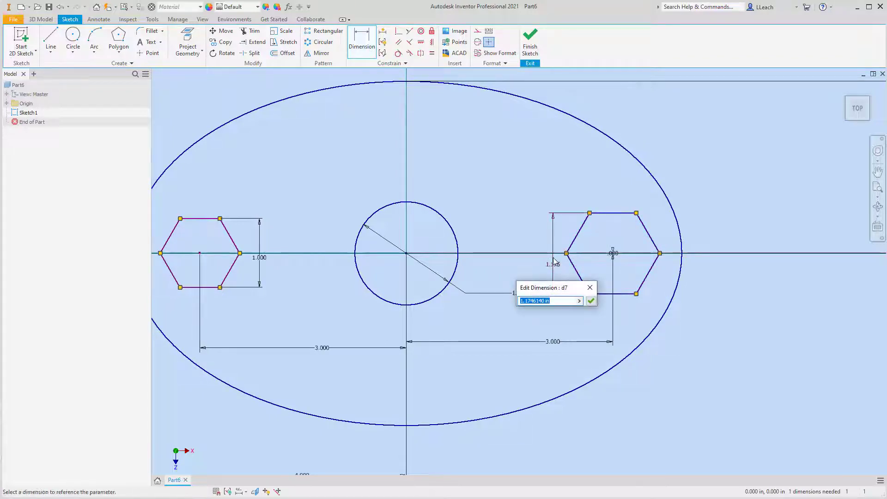
text(1)
click(592, 299)
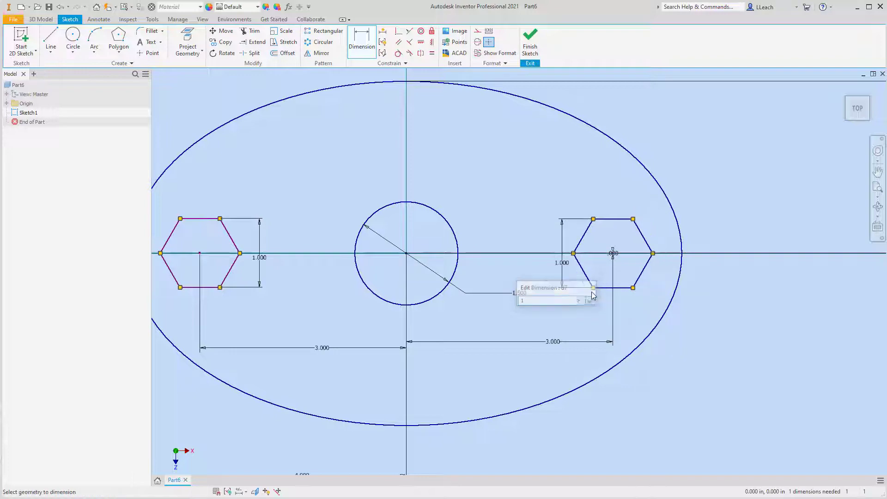
Step: Move the left hexagon by its center point to about 0.25 in above the horizontal axis
middle_drag(504, 186, 606, 192)
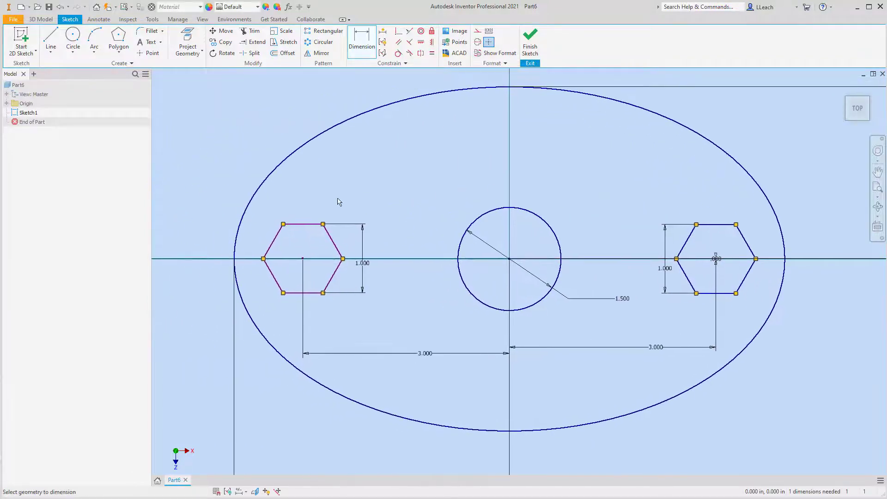
scroll(310, 261, up, 10)
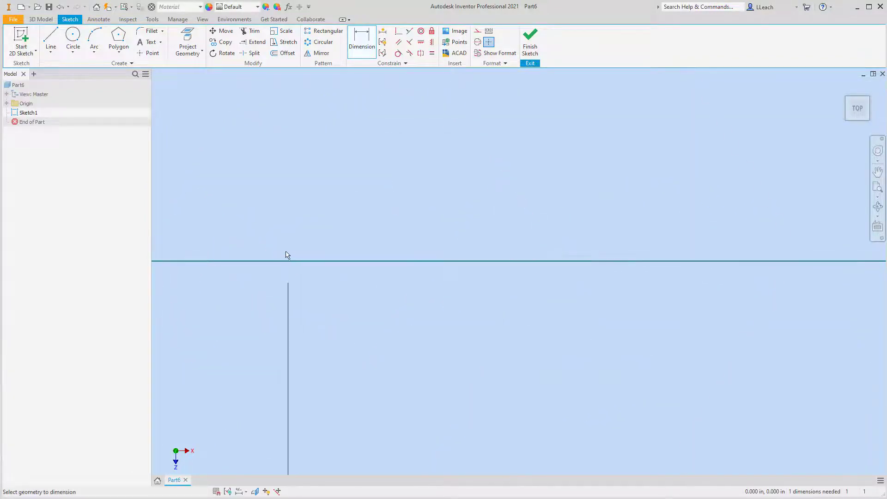
scroll(301, 206, up, 2)
scroll(301, 206, down, 10)
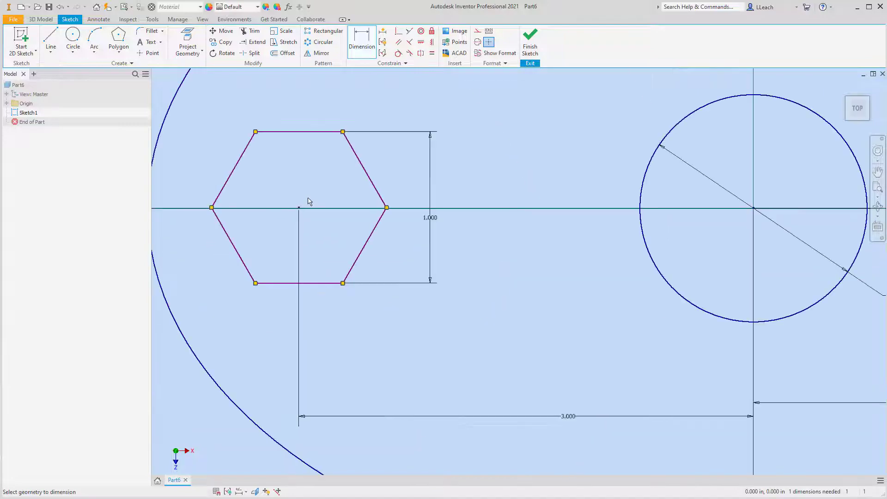
key(Escape)
drag(299, 209, 300, 170)
scroll(532, 173, up, 5)
scroll(532, 169, down, 5)
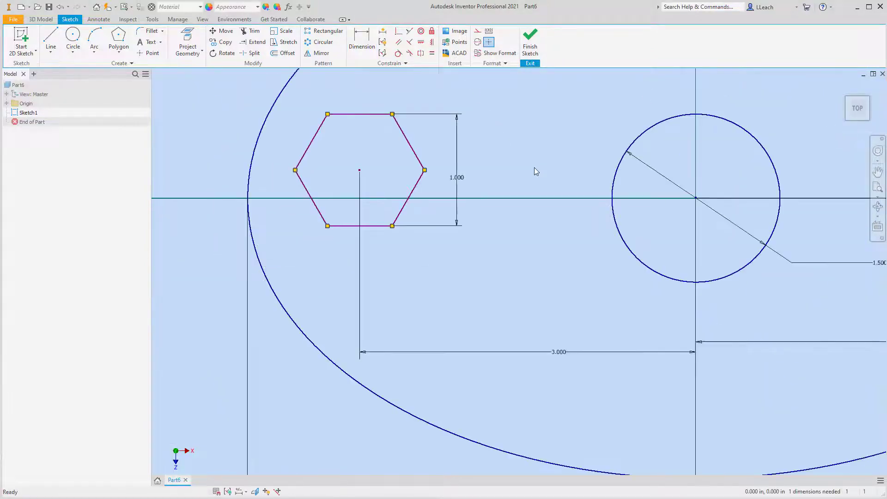
Step: Dimension the left hexagon's center 0 in from the horizontal axis
click(362, 44)
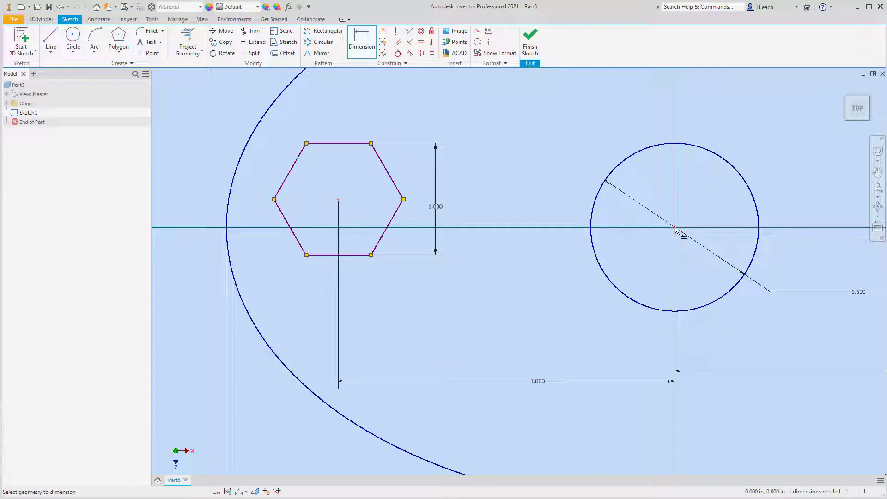
click(660, 228)
click(338, 199)
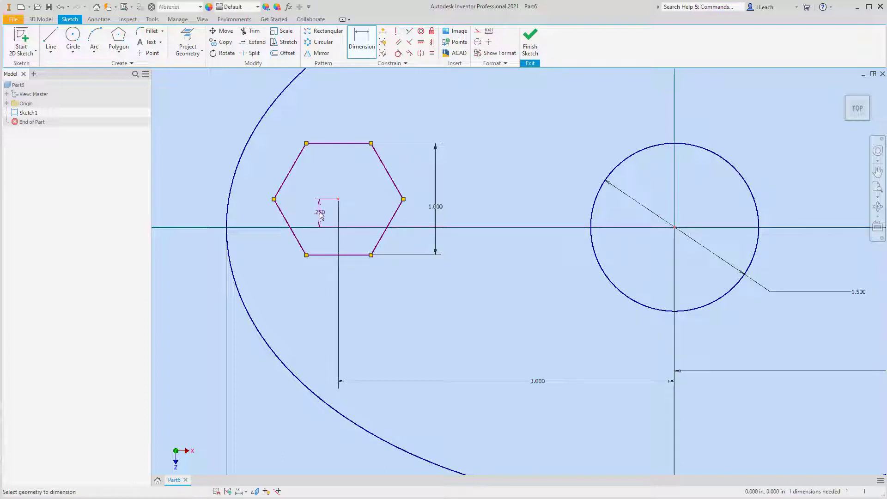
click(319, 215)
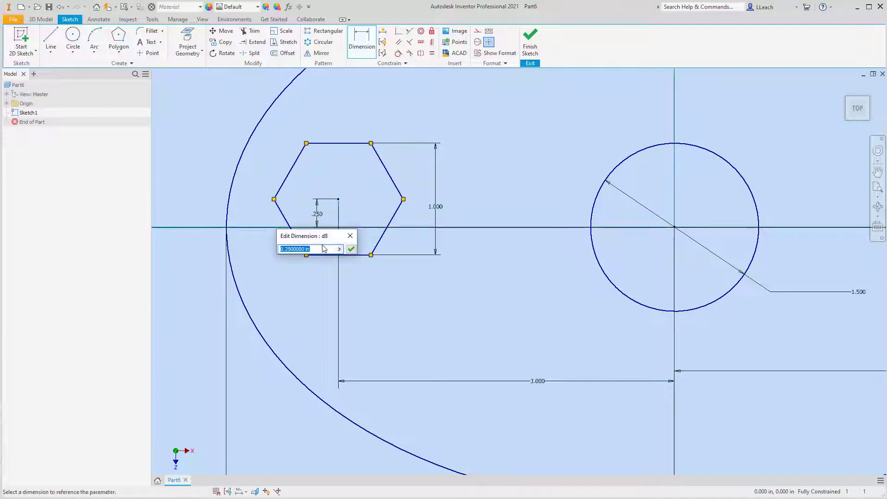
text(0)
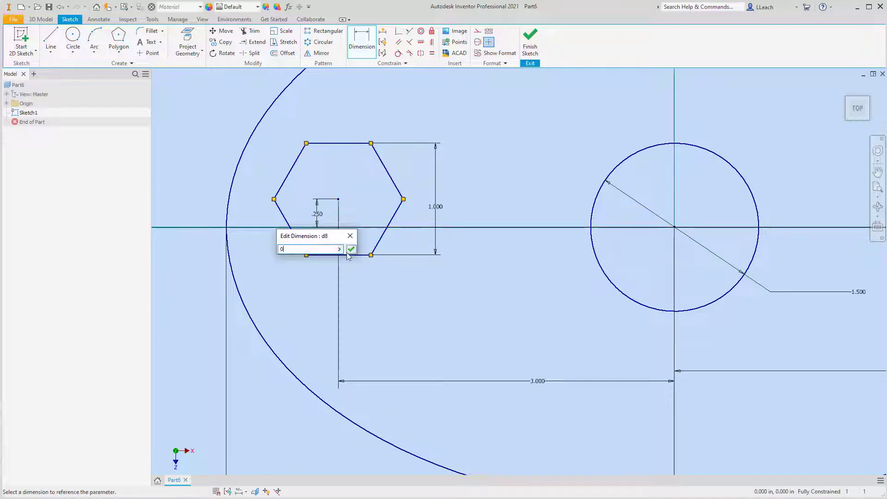
click(351, 249)
scroll(483, 205, down, 3)
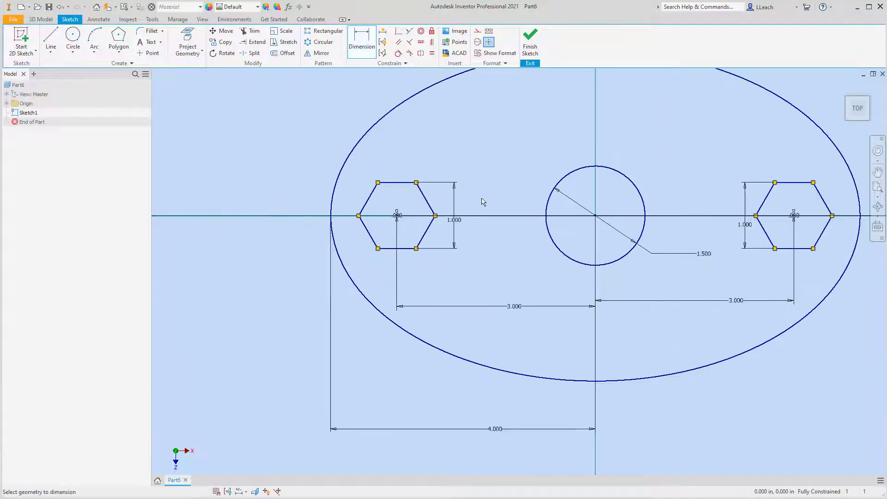
middle_drag(570, 200, 511, 230)
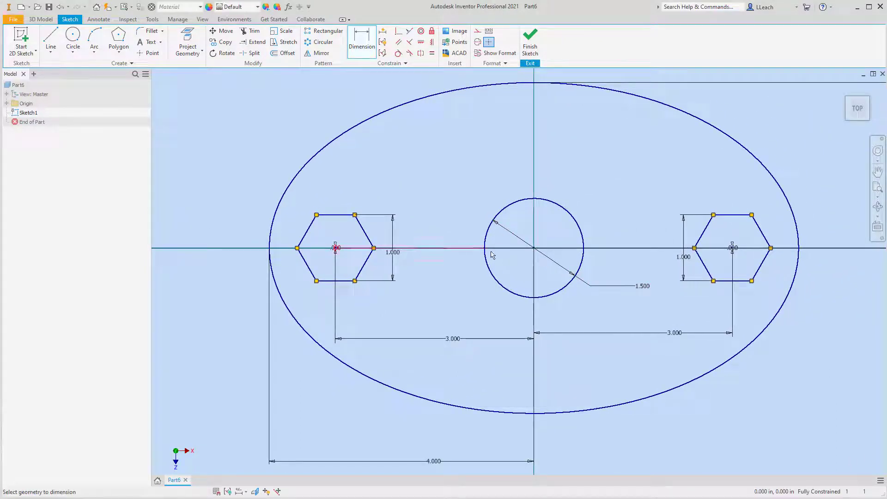
scroll(491, 250, down, 3)
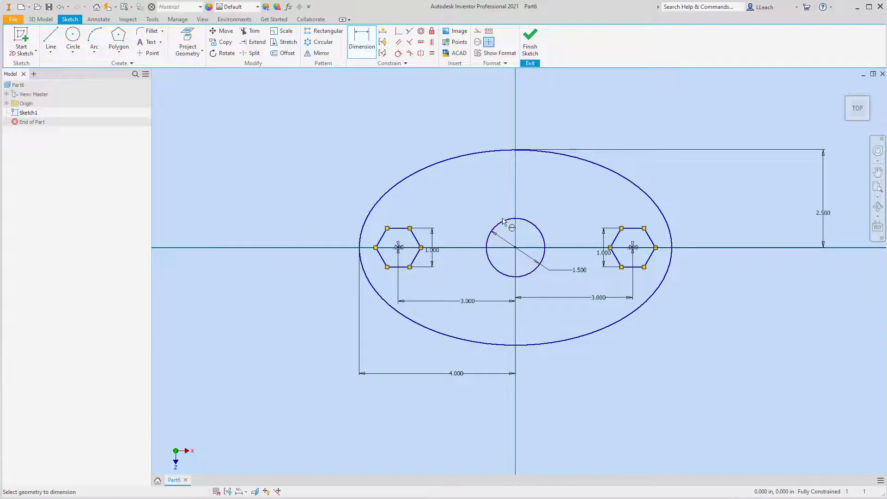
scroll(503, 222, up, 4)
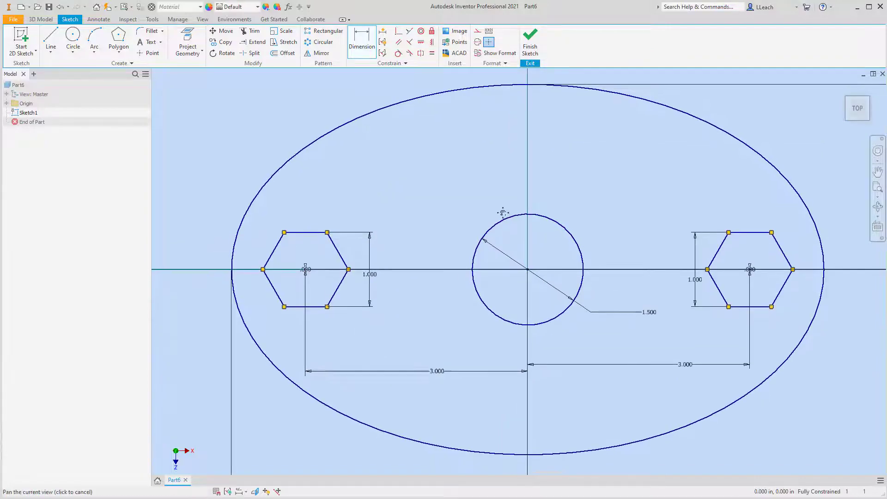
Step: Finish the sketch and extrude the elliptical plate profile 0.125 in downward, leaving the circle and both hexagons open
scroll(504, 212, down, 3)
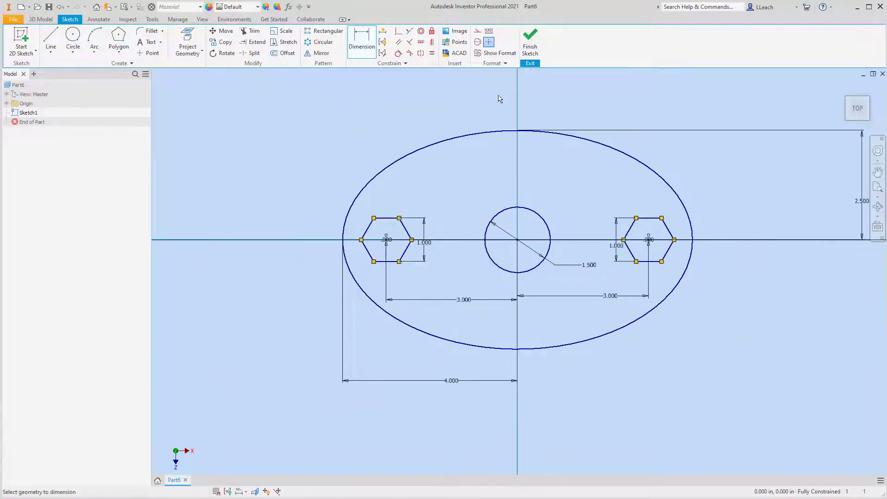
click(530, 48)
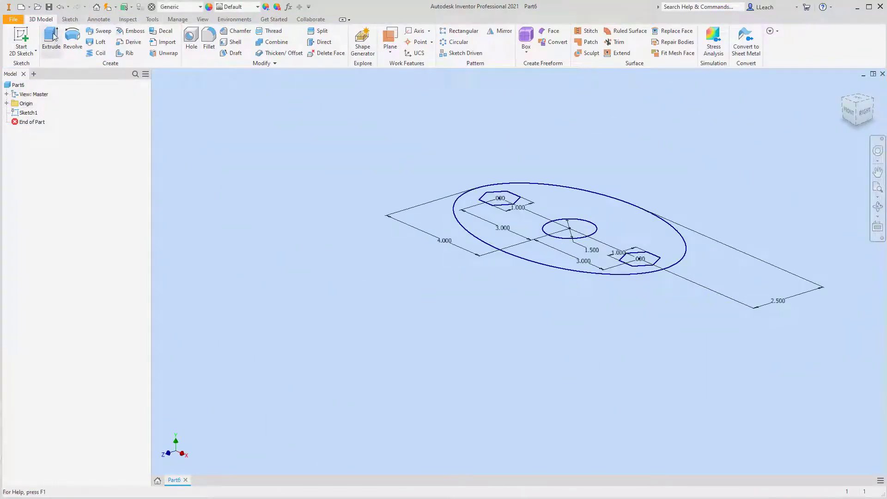
click(52, 38)
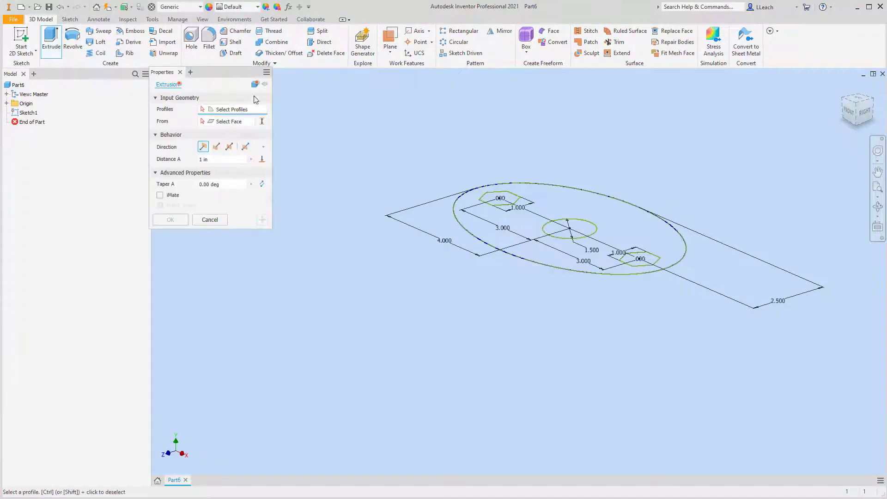
click(494, 220)
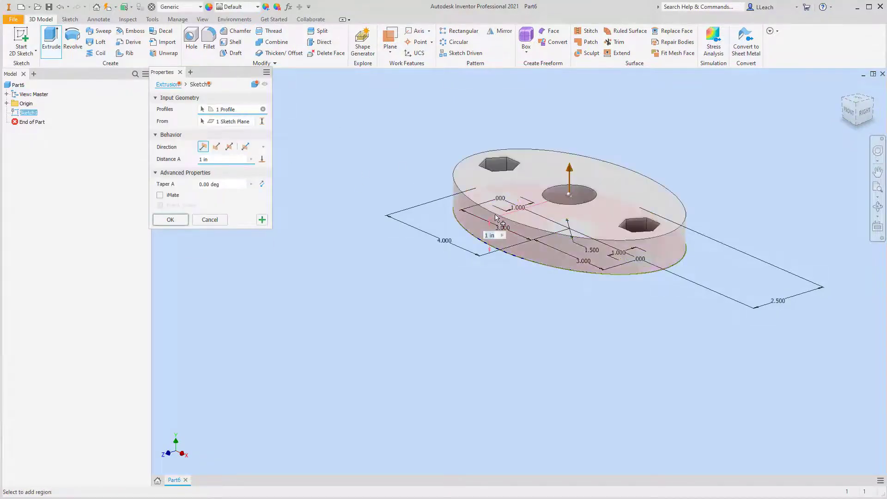
click(216, 147)
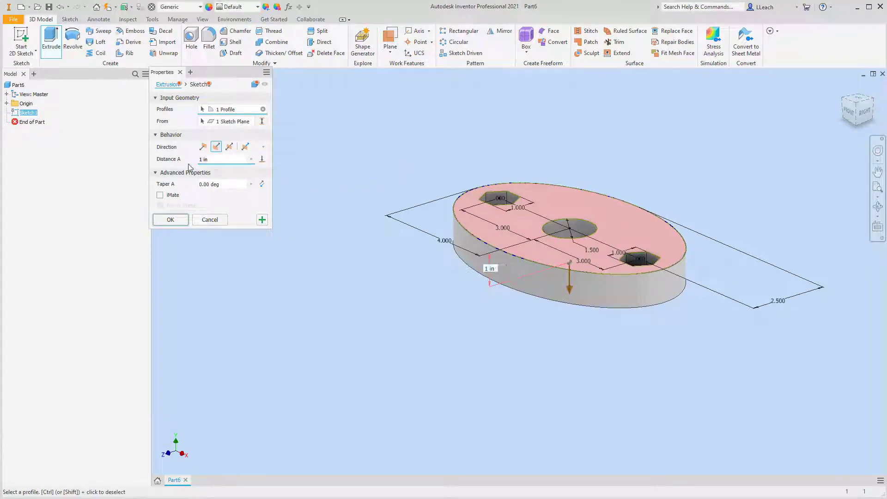
text(.)
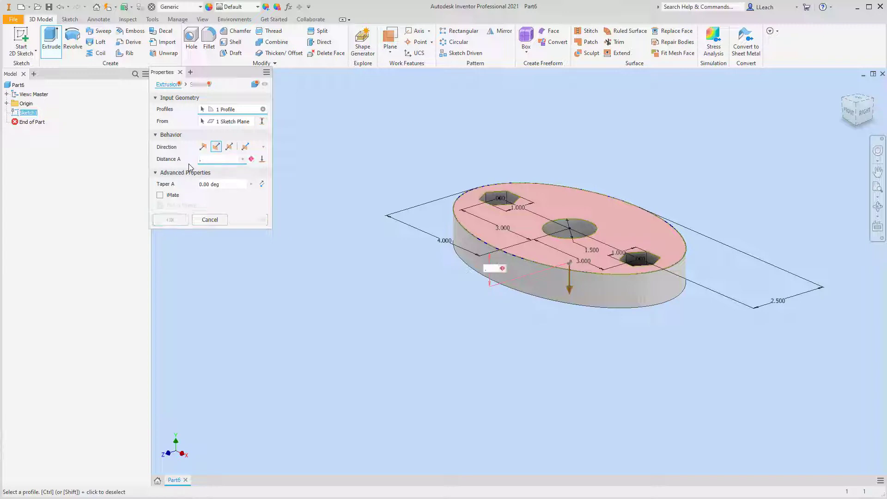
text(125)
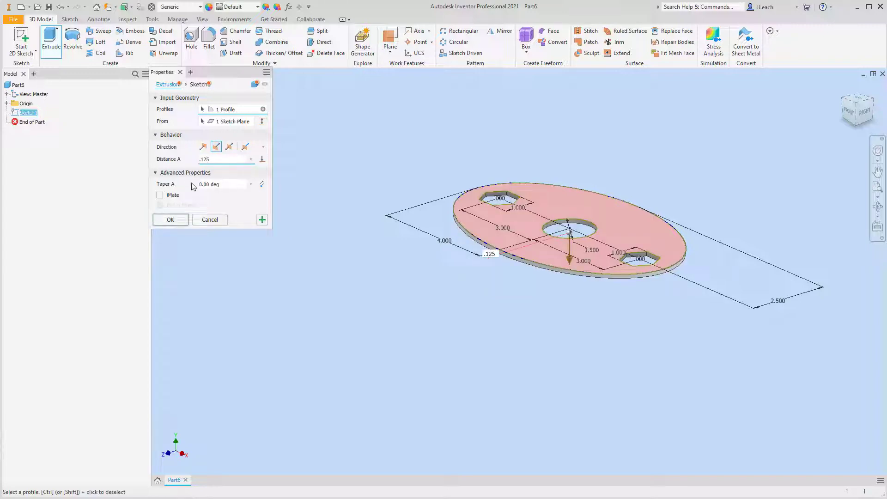
click(179, 223)
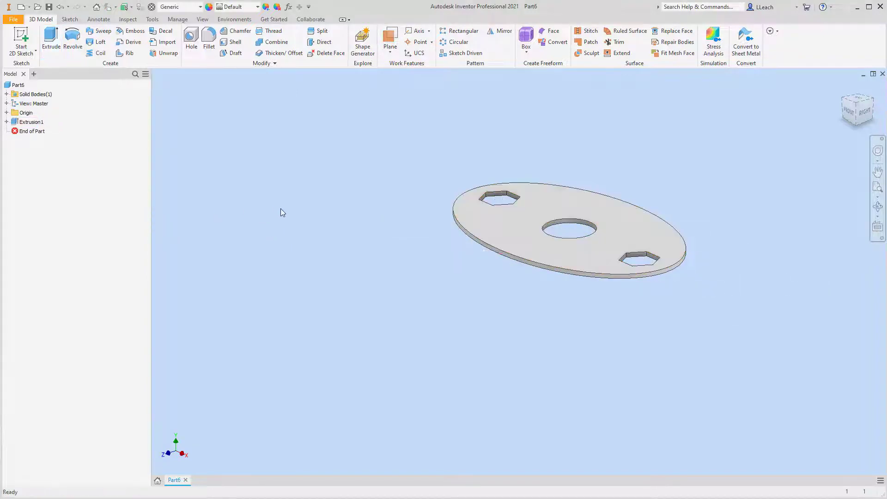
Step: Start a new 2D sketch on the plate's upper flat face
middle_drag(649, 195, 607, 196)
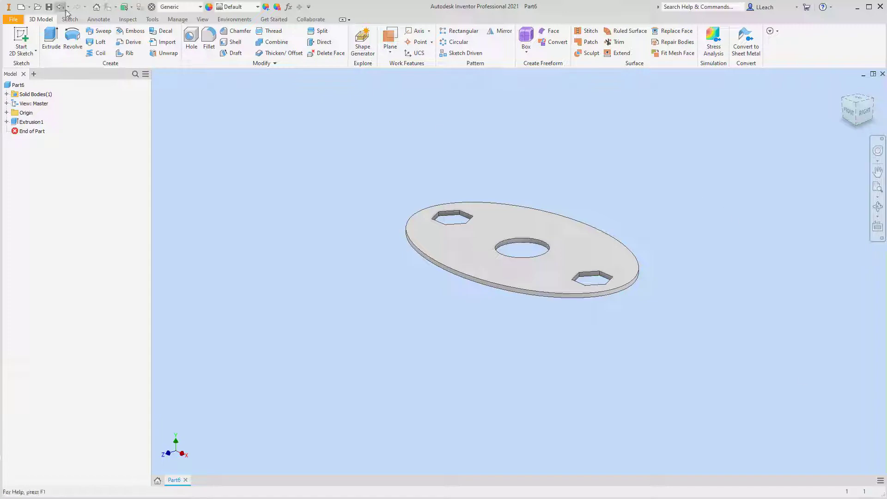
click(32, 52)
click(41, 69)
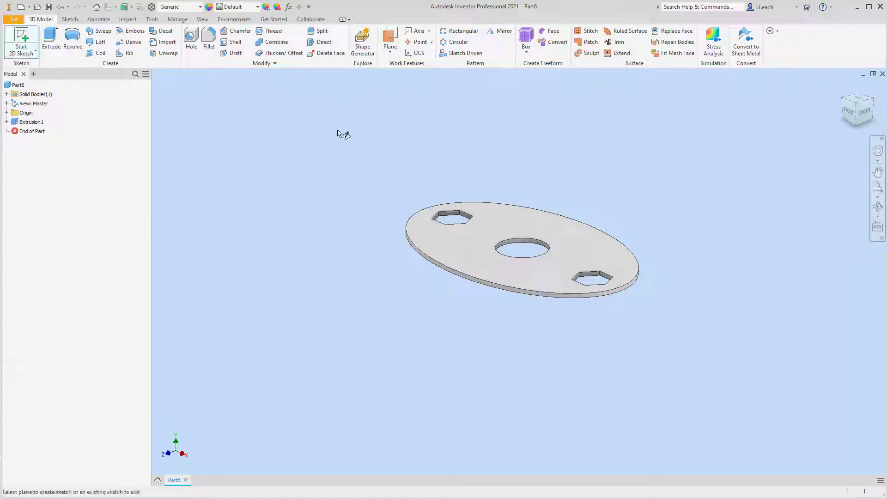
click(545, 214)
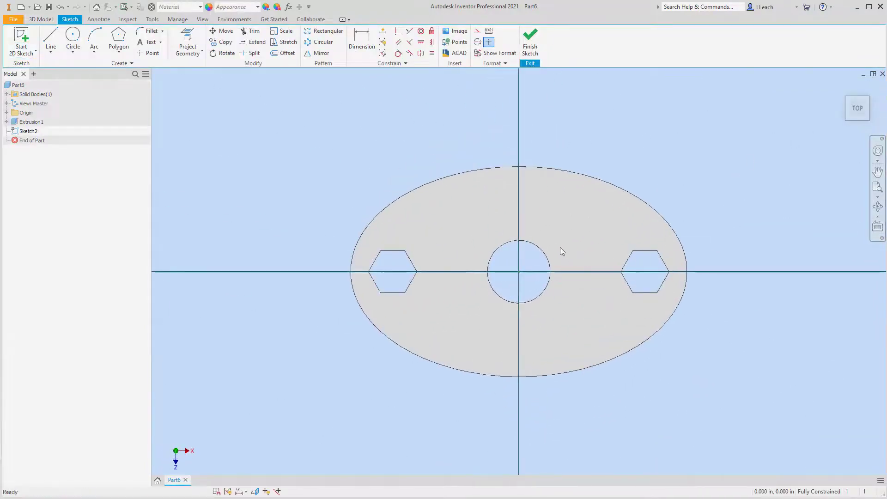
Step: Place a sketch point about 0.93 in right of and 0.81 in below the central hole's center
scroll(553, 243, up, 3)
scroll(553, 243, down, 2)
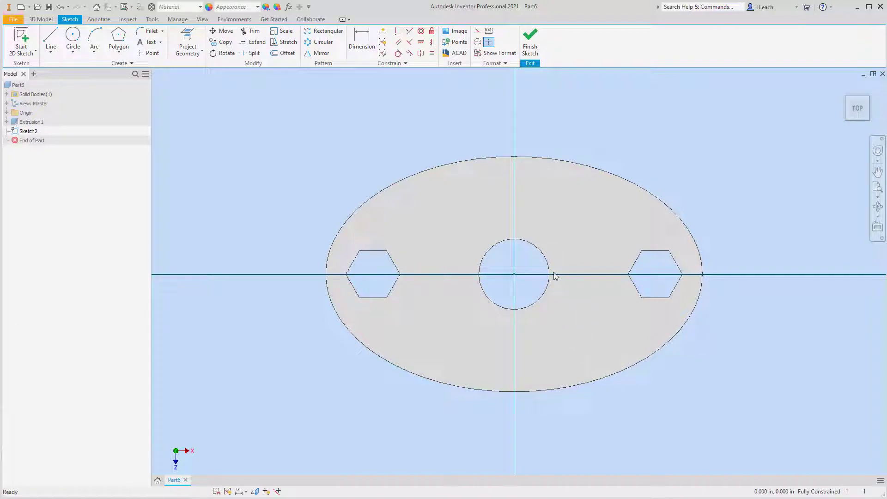
scroll(551, 275, up, 1)
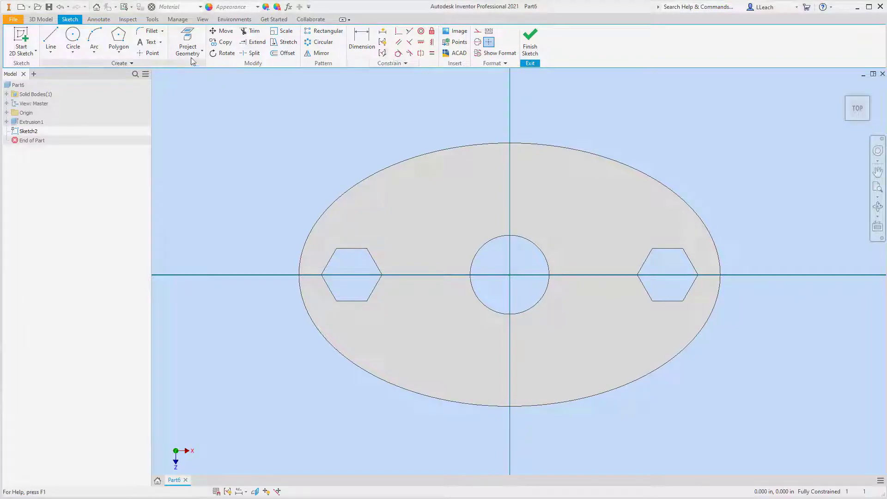
click(149, 53)
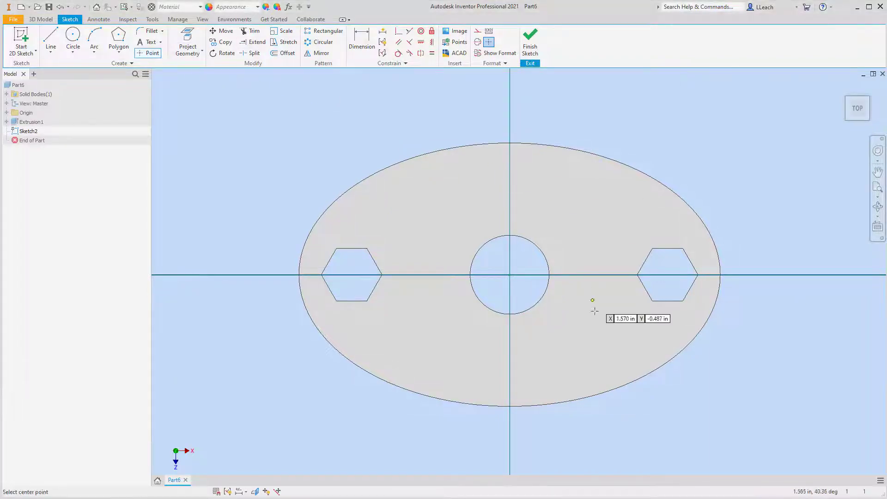
click(558, 317)
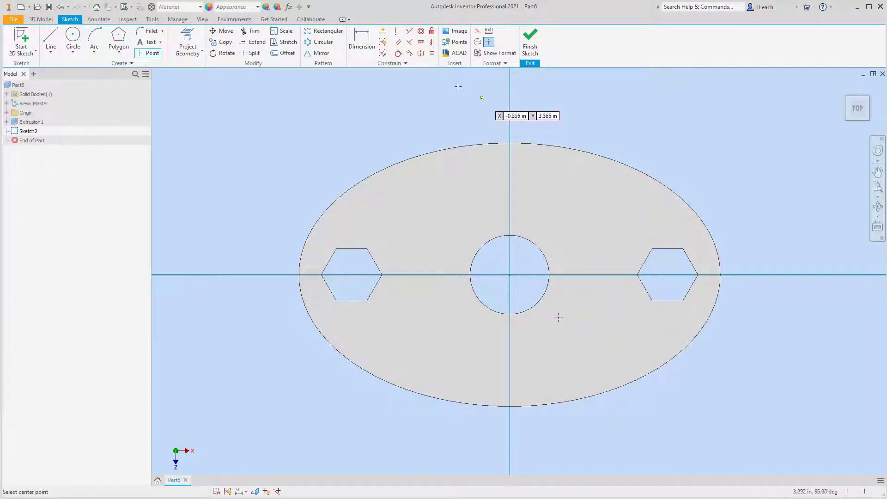
Step: Dimension the sketch point 1 in horizontally from the central hole's center
click(361, 42)
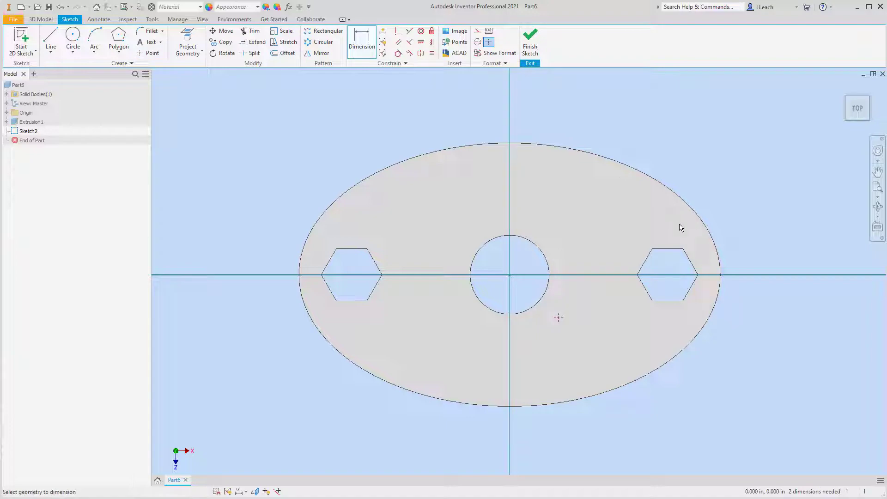
click(510, 276)
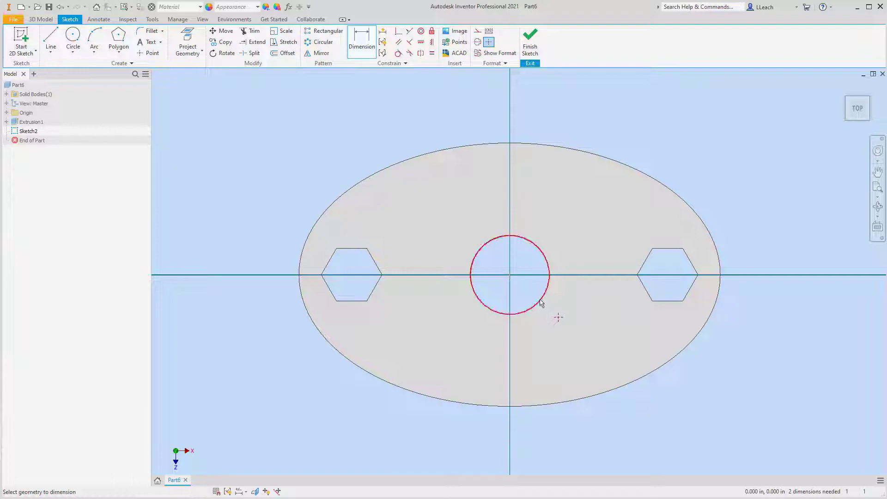
click(558, 317)
click(543, 345)
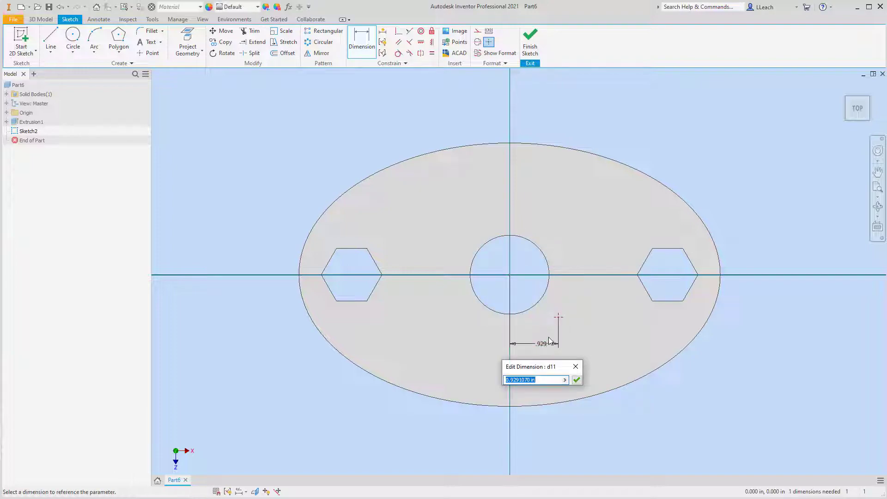
text(1)
click(577, 380)
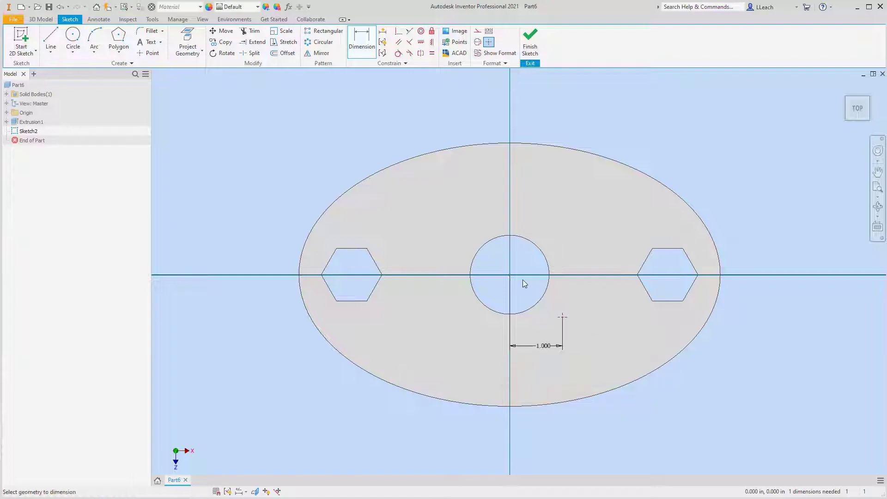
Step: Dimension the sketch point 0.75 in vertically from the central hole's center
click(510, 275)
click(563, 317)
click(584, 303)
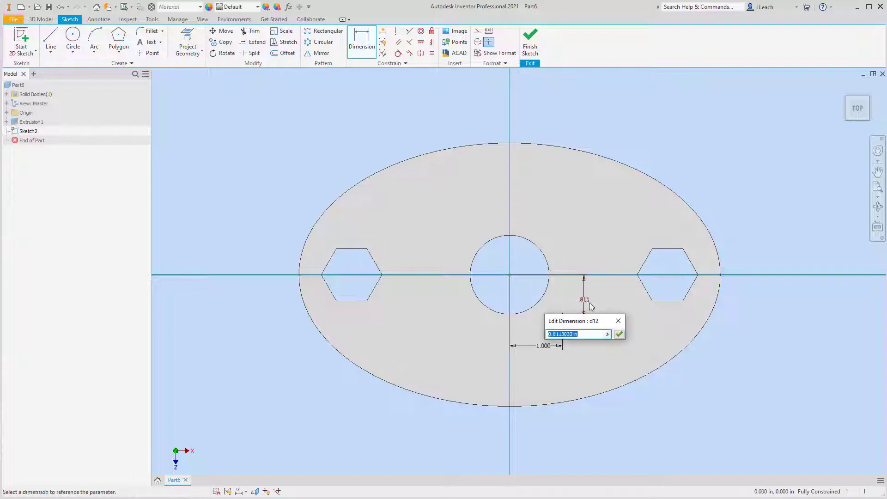
text(.75)
key(Return)
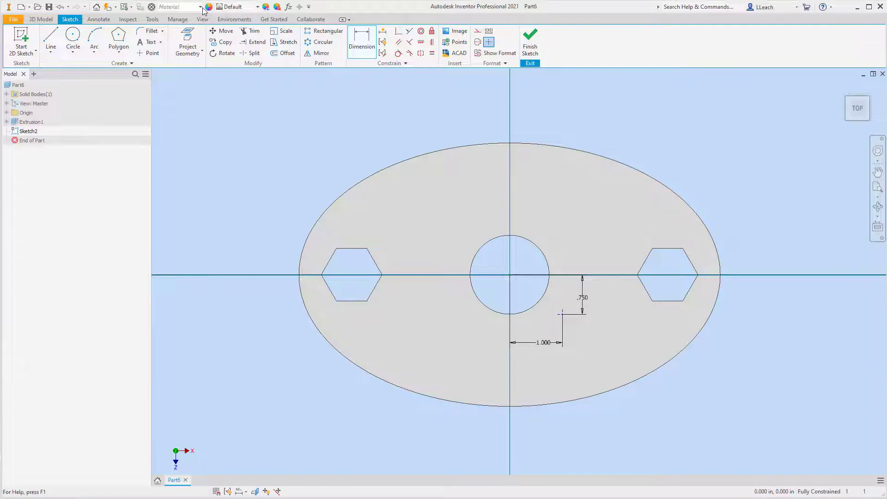
Step: Draw a 90-degree center-point arc of 0.75 in radius around the sketch point, from its right side to directly below it
click(95, 55)
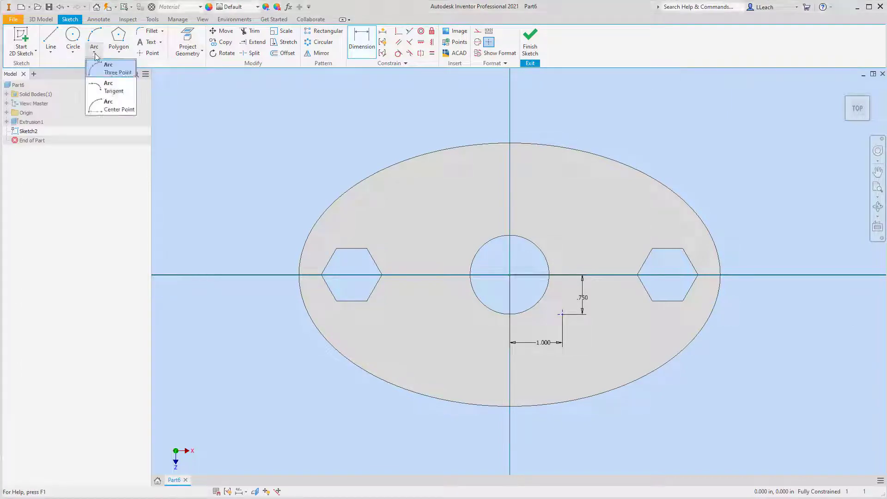
click(119, 109)
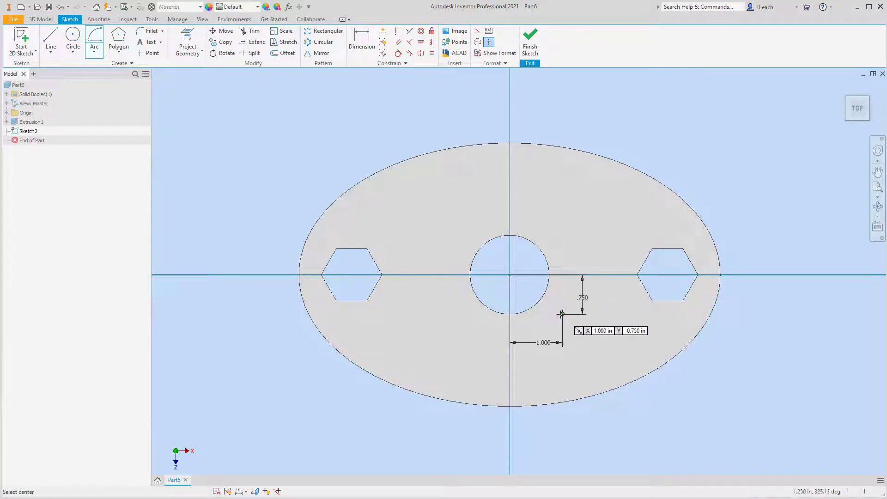
click(562, 314)
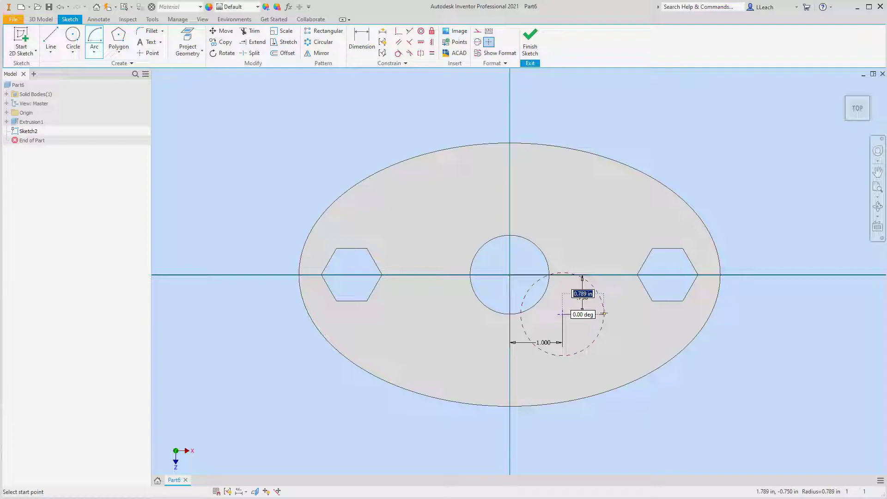
text(.75)
key(Tab)
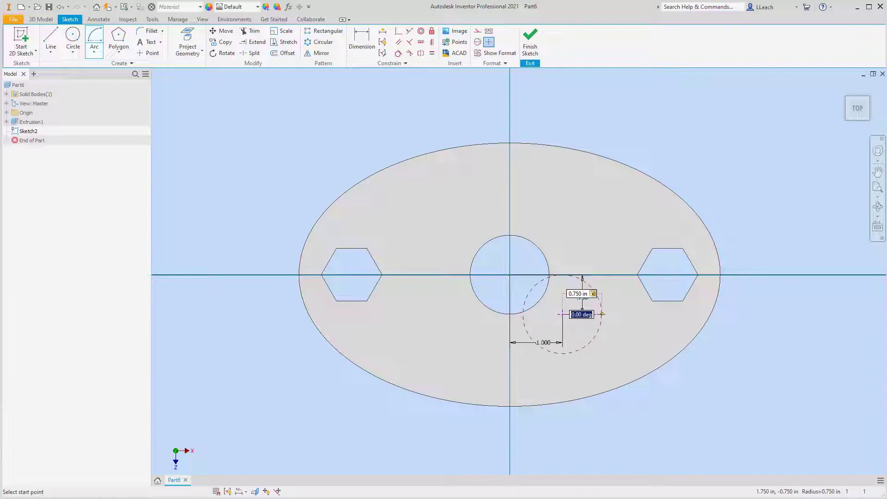
click(603, 314)
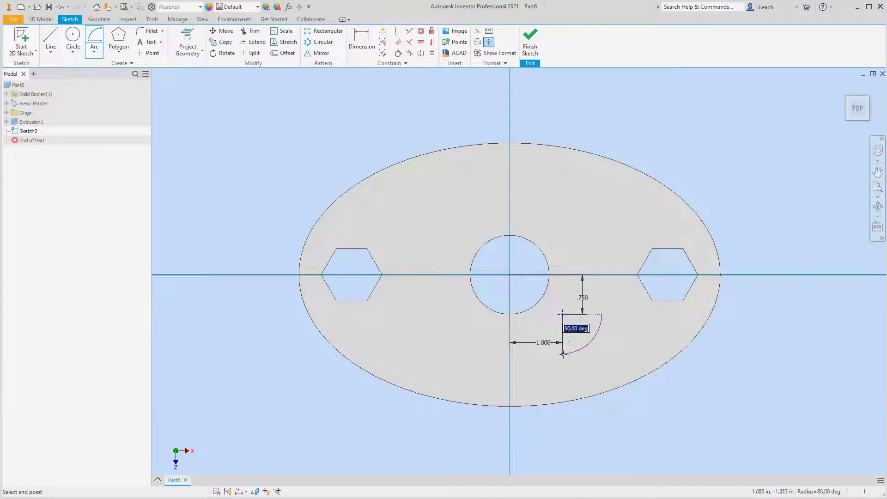
click(563, 354)
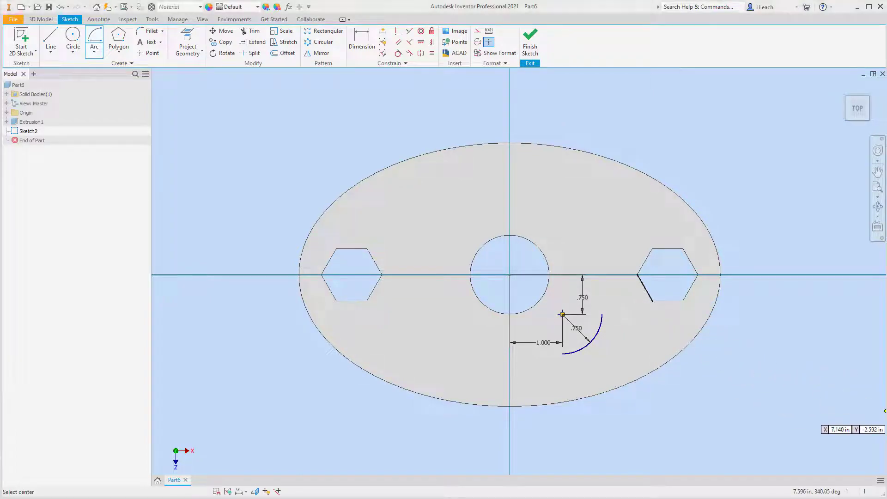
Step: Offset the 0.75 in radius arc outward by 0.25 in
click(283, 53)
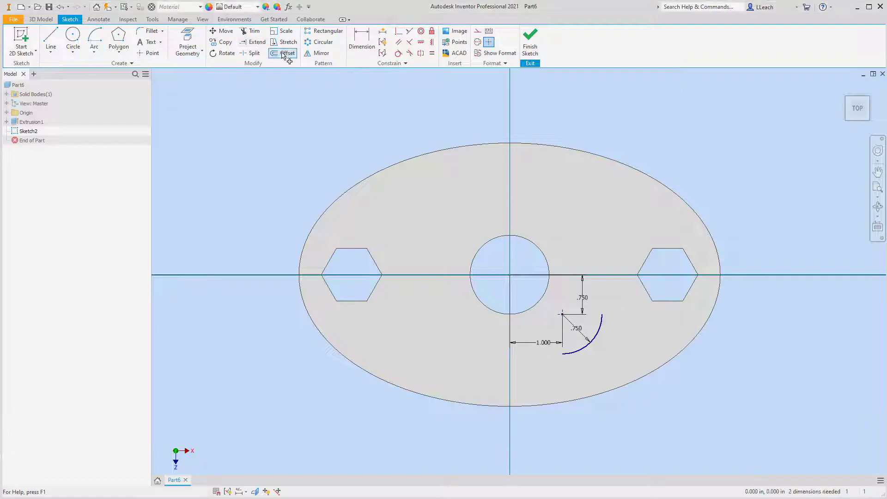
click(598, 337)
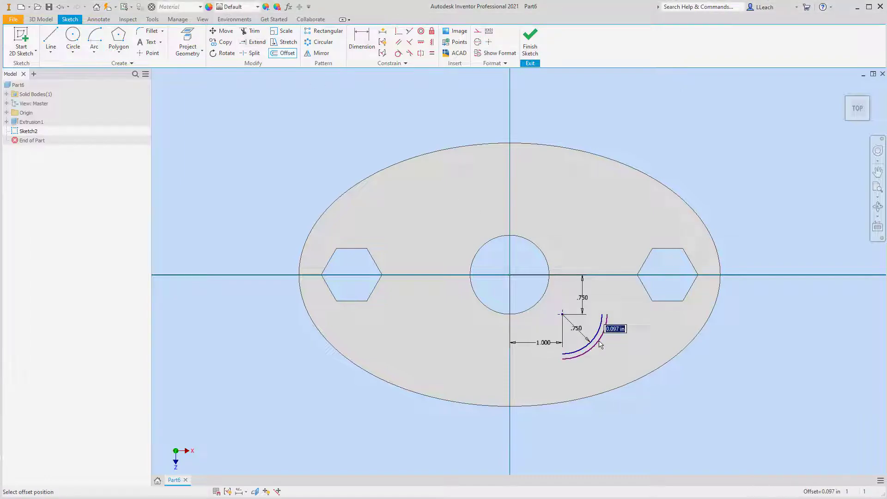
text(.25)
key(Return)
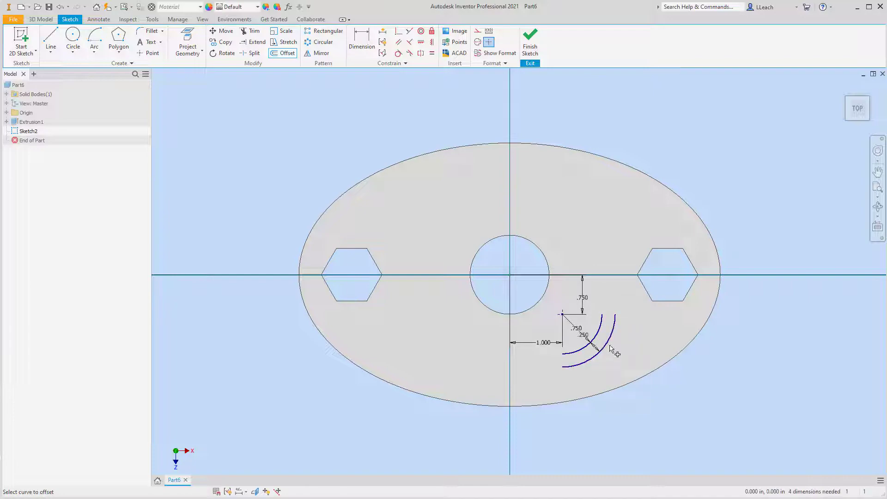
Step: Offset the original 0.75 in radius arc inward by 0.25 in
click(596, 336)
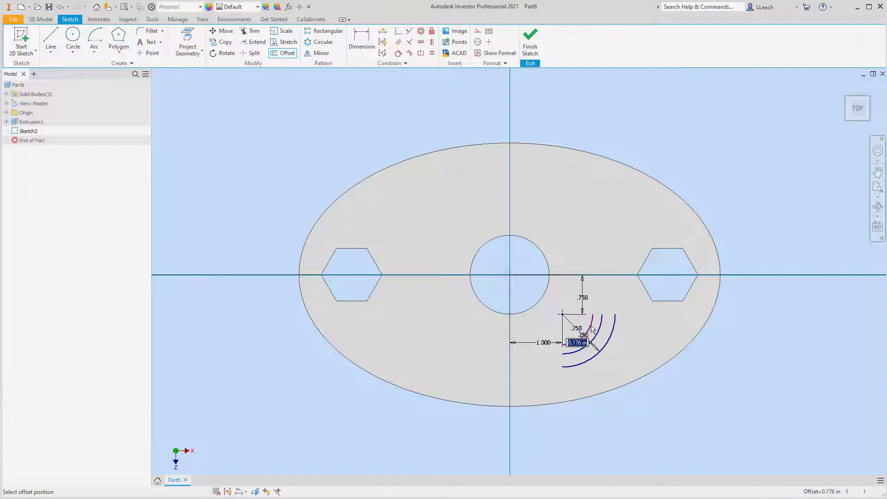
text(.25)
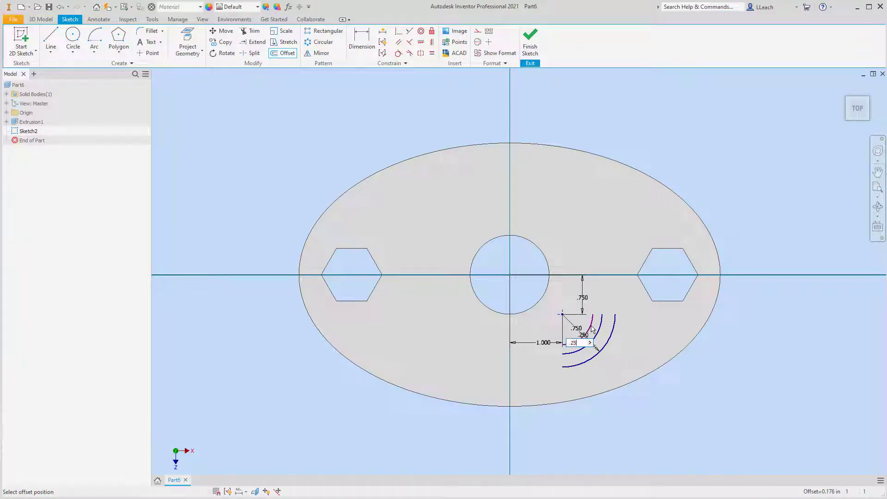
key(Return)
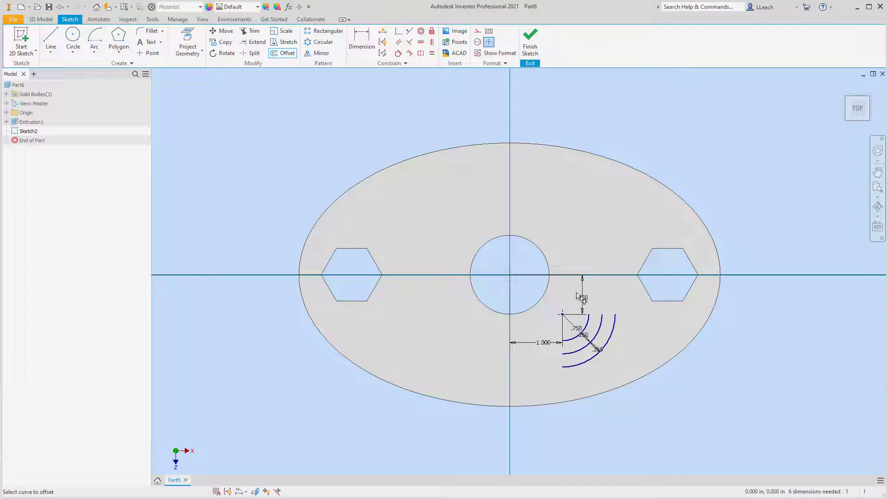
key(Escape)
Step: Draw a 0.25 in horizontal line leftward from the lower end of the outer arc
click(51, 39)
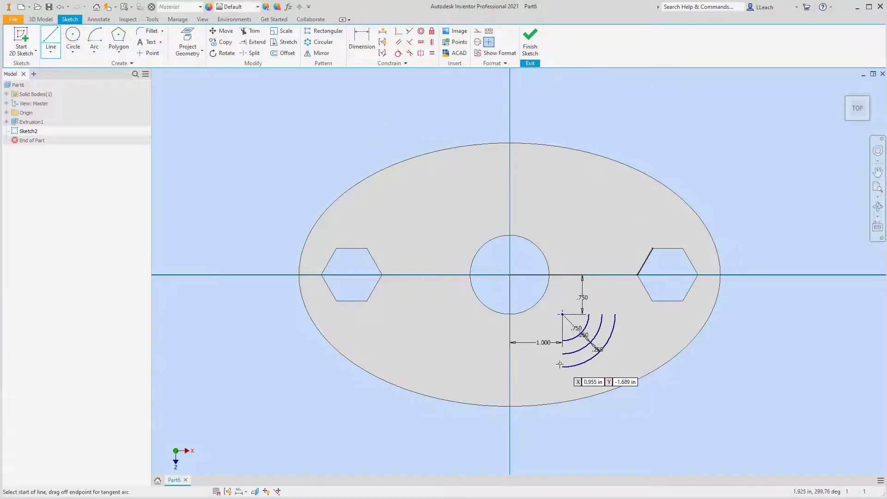
scroll(562, 358, down, 4)
scroll(558, 370, up, 2)
scroll(558, 371, up, 3)
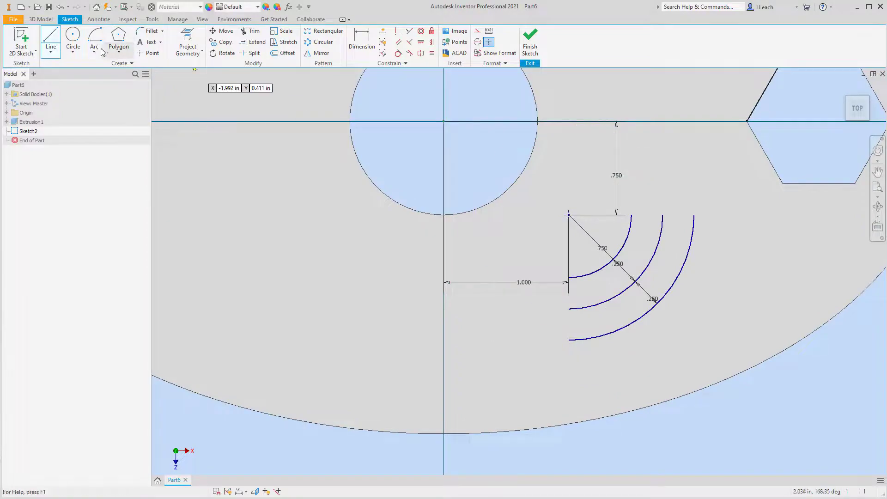
click(569, 340)
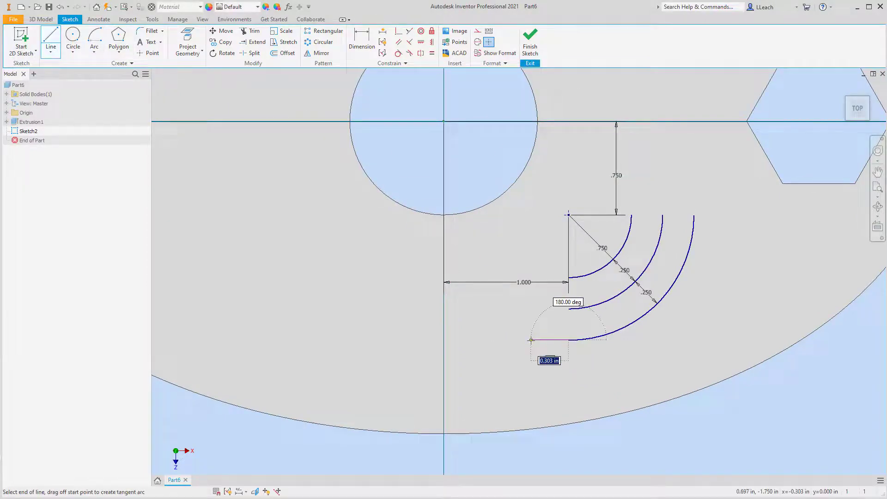
text(.25)
key(Return)
key(Escape)
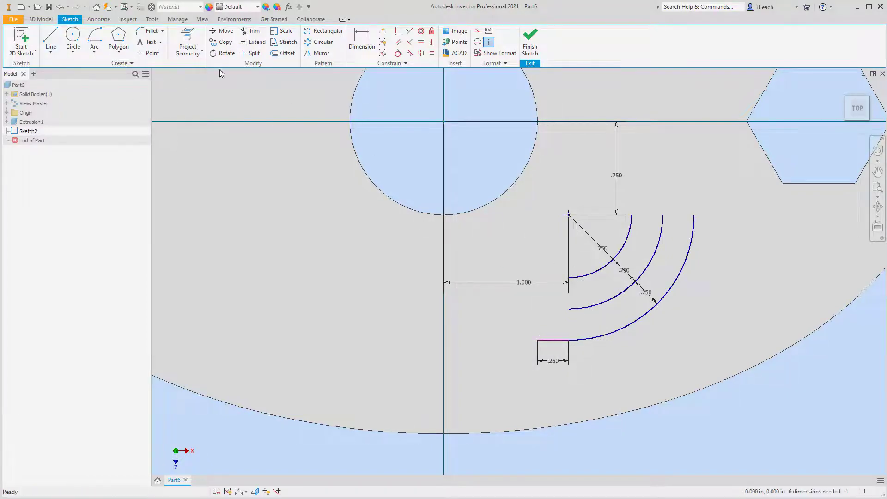
Step: Draw a 0.25 in horizontal line leftward from the lower end of the inner arc
click(51, 37)
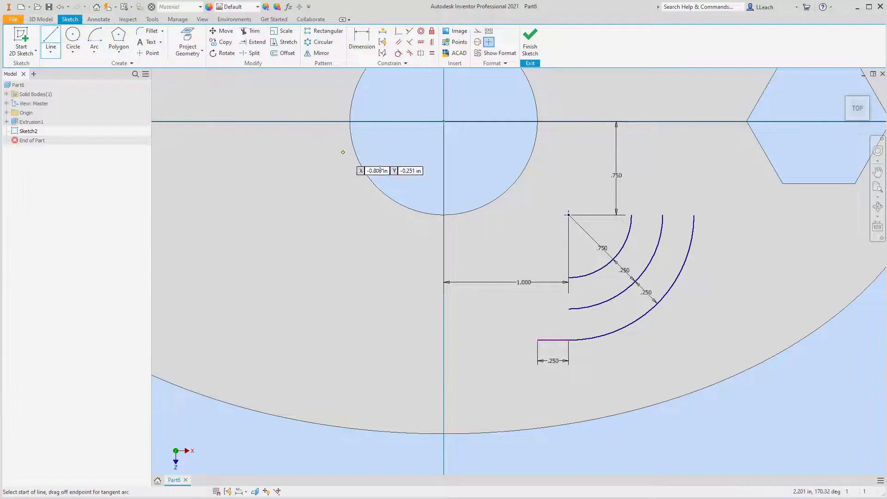
click(569, 277)
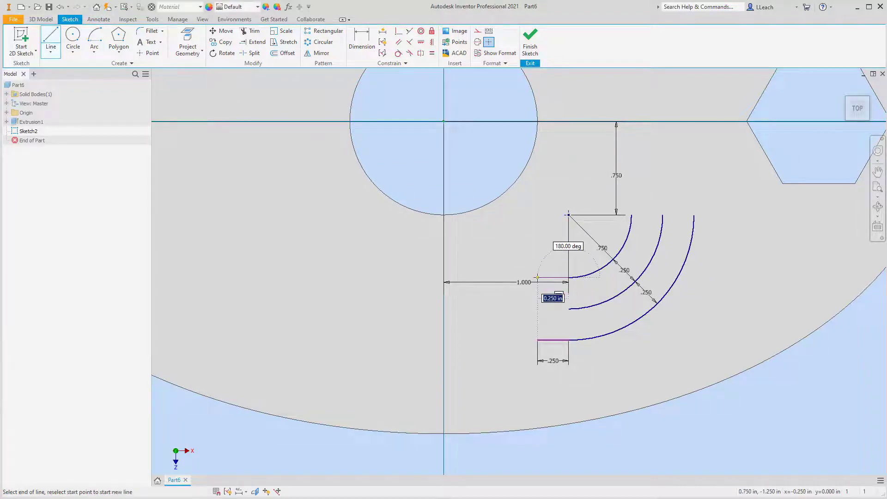
text(.25)
key(Return)
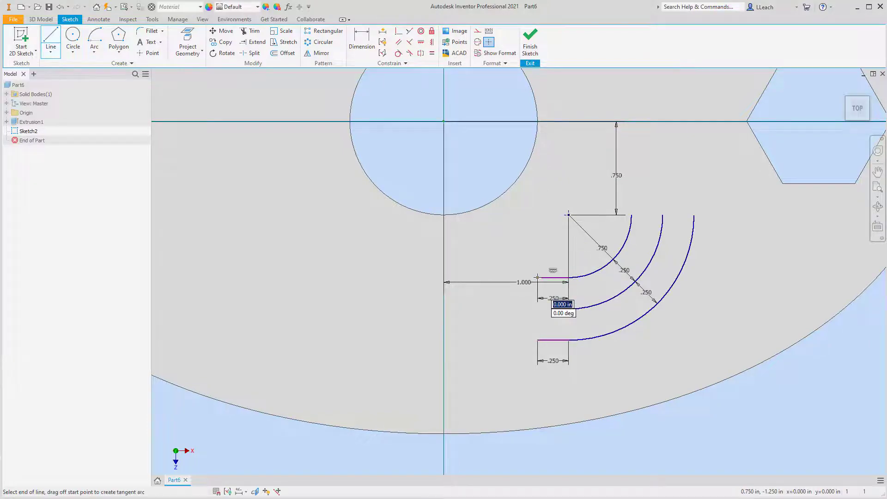
key(Escape)
Step: Draw a 0.25 in vertical line upward from the upper end of the outer arc
middle_drag(703, 223, 666, 253)
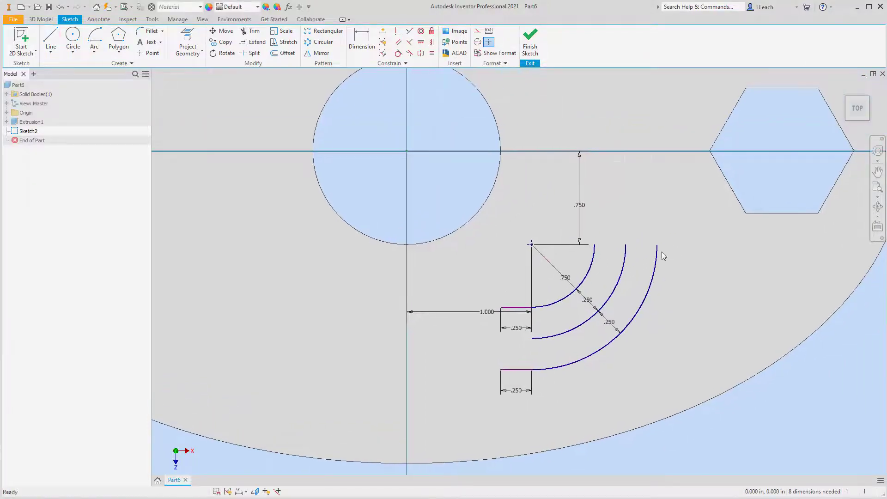
click(53, 38)
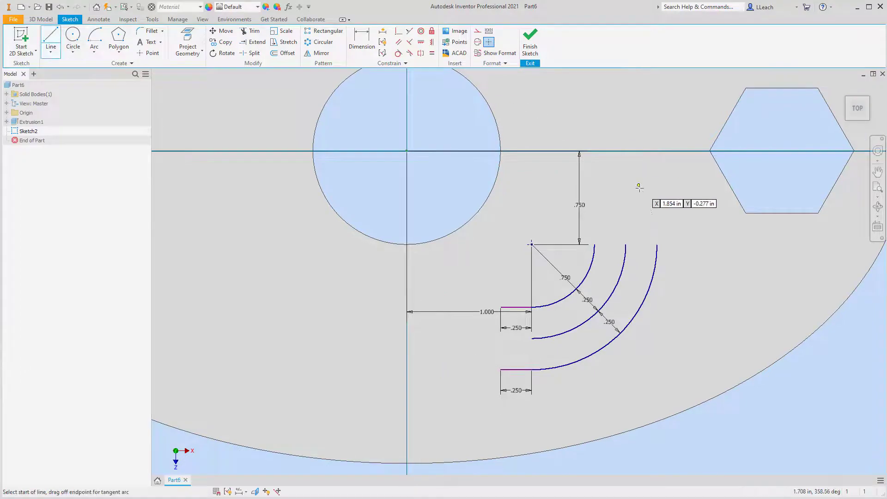
click(658, 245)
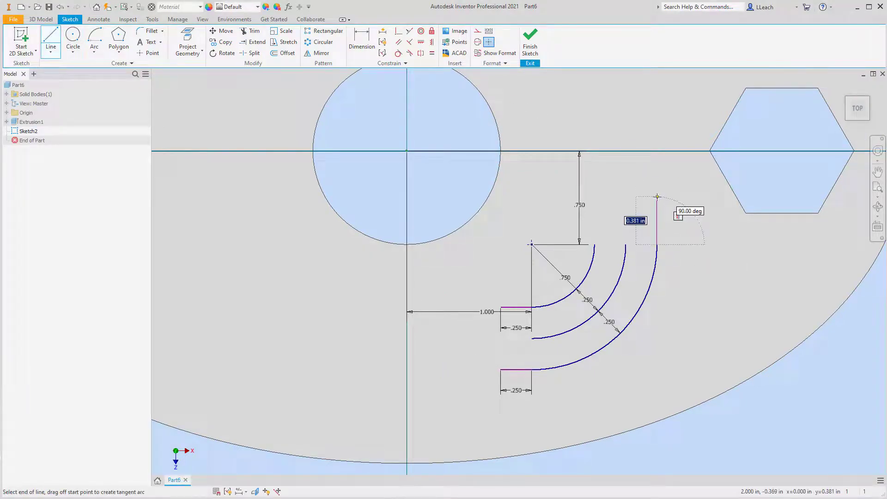
text(.250)
key(Return)
key(Escape)
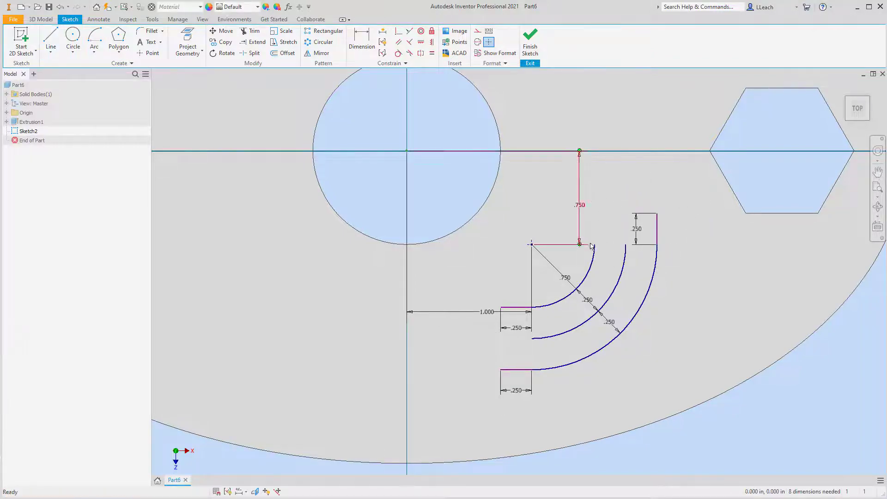
Step: Draw a 0.25 in vertical line upward from the inner arc's upper end, level with the outer line's top
click(51, 39)
click(595, 244)
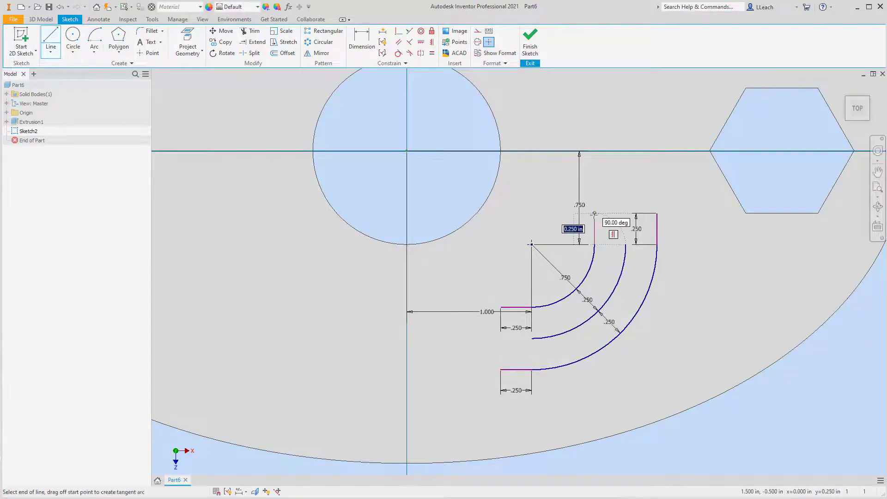
text(.)
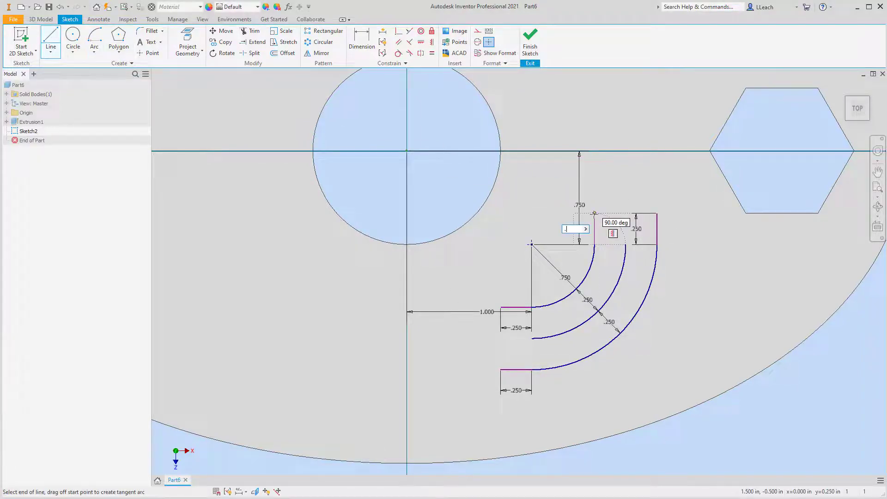
key(BackSpace)
key(BackSpace)
key(BackSpace)
click(595, 213)
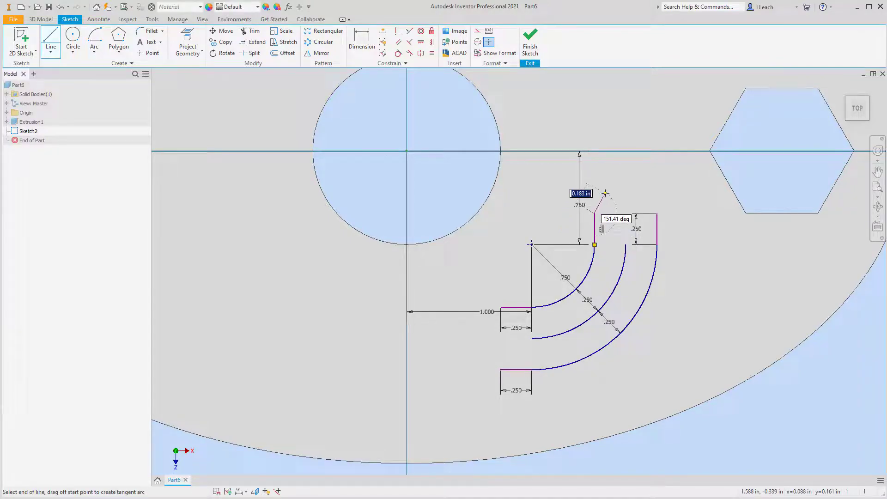
key(Escape)
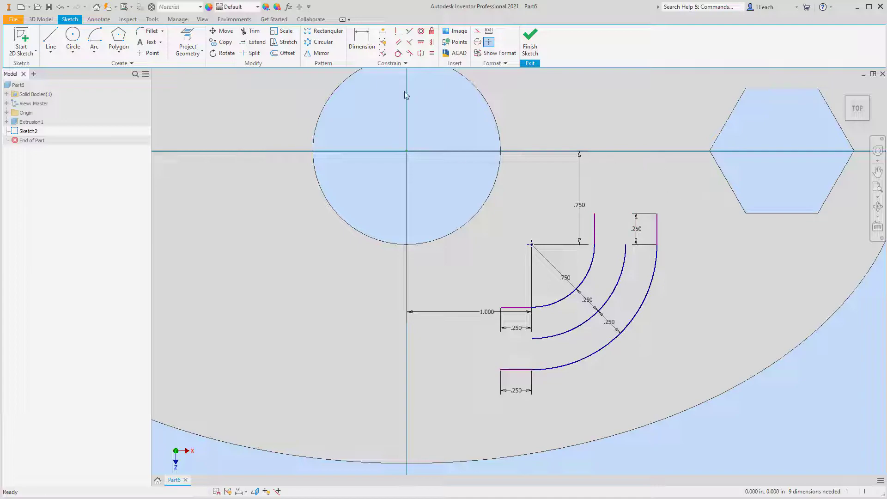
Step: Draw a vertical line up and a horizontal line left from the middle arc's ends, aligned with the adjacent line ends
click(51, 38)
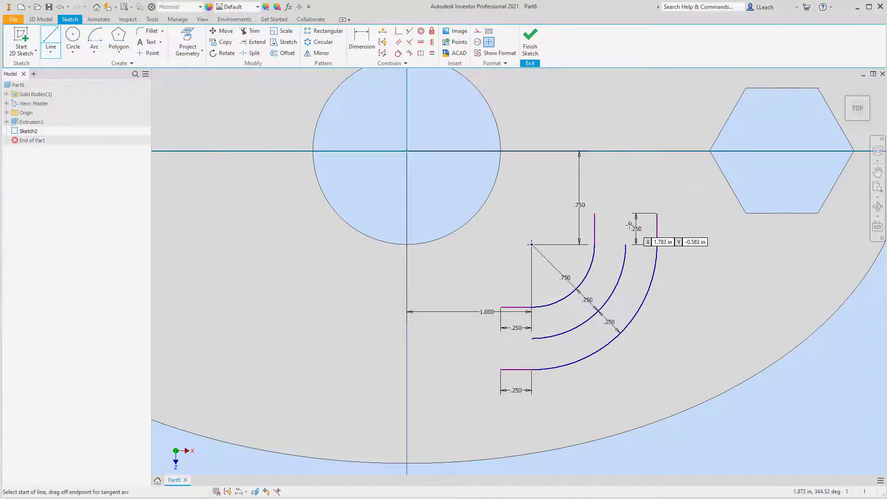
click(625, 246)
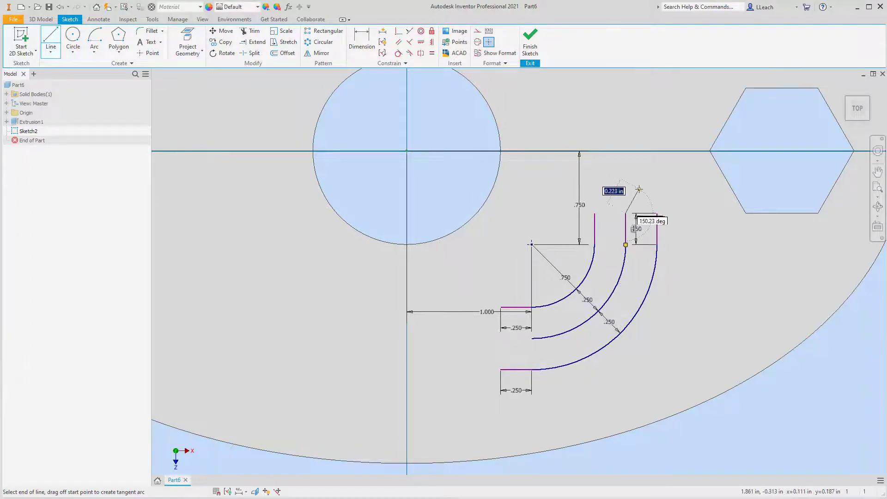
key(Escape)
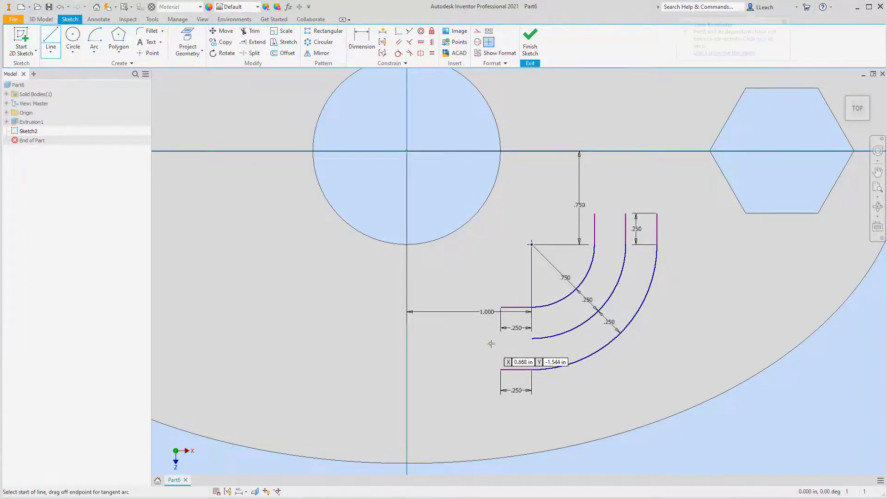
click(532, 338)
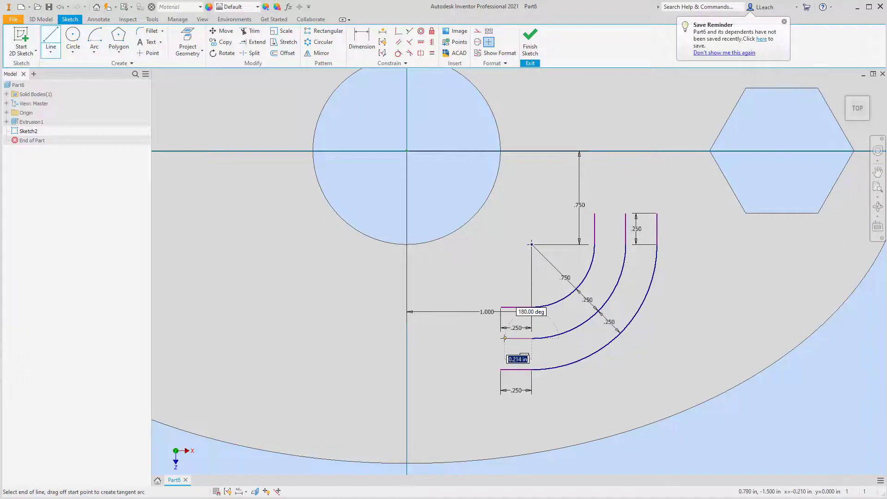
click(501, 338)
key(Escape)
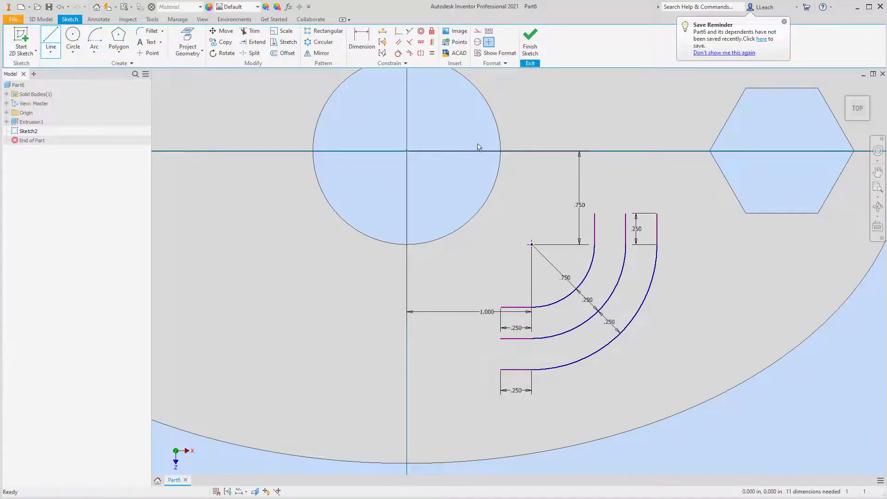
key(Escape)
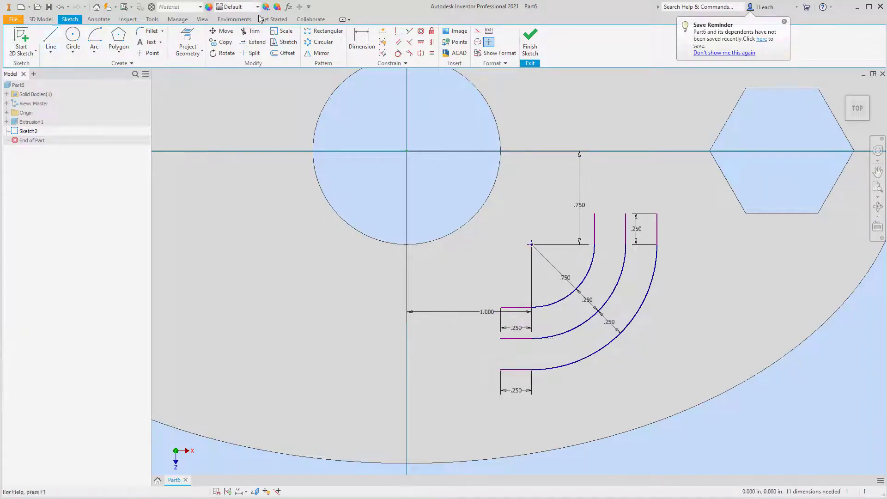
click(784, 21)
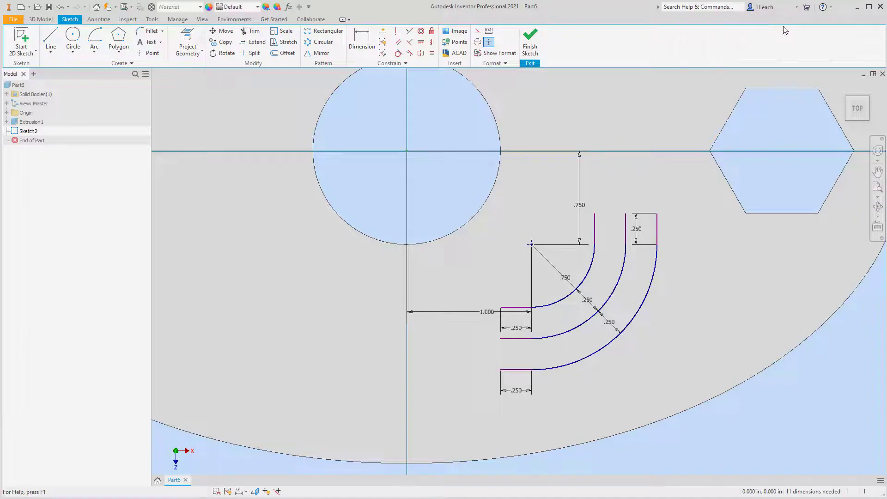
Step: Close the slot's upper end with a center-point arc around the middle line's endpoint, from the inner to the outer vertical line
click(74, 52)
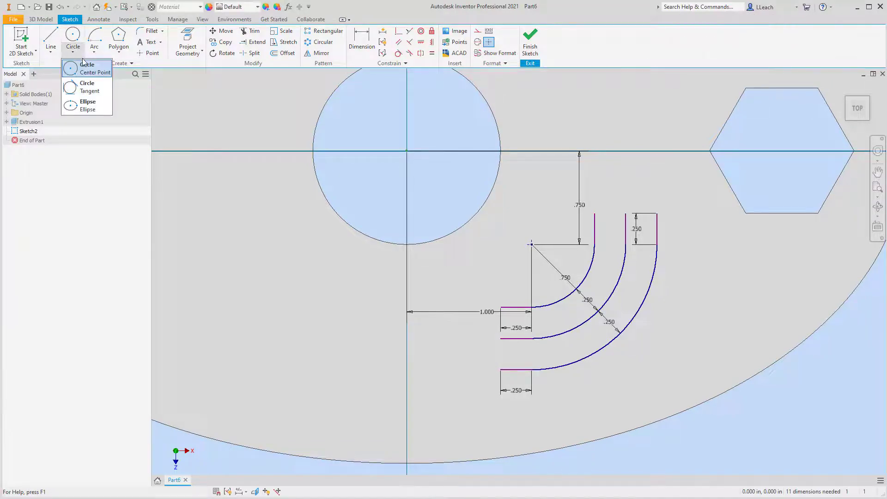
click(130, 57)
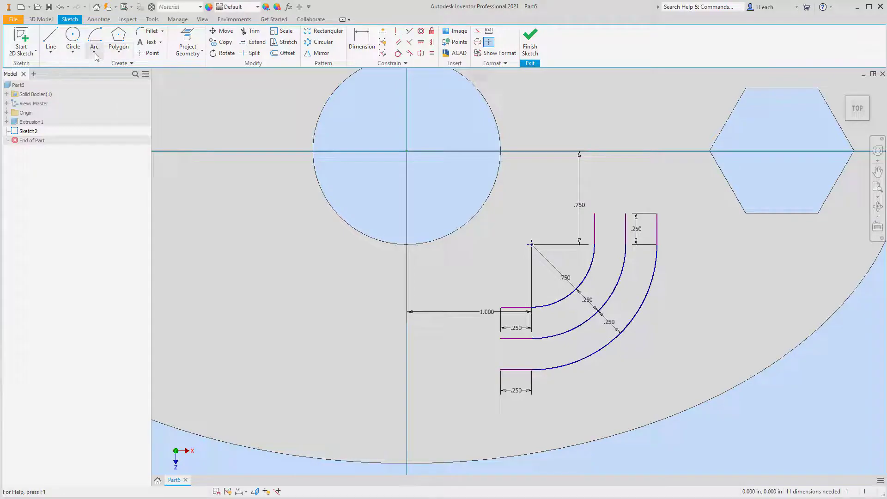
click(96, 56)
click(99, 106)
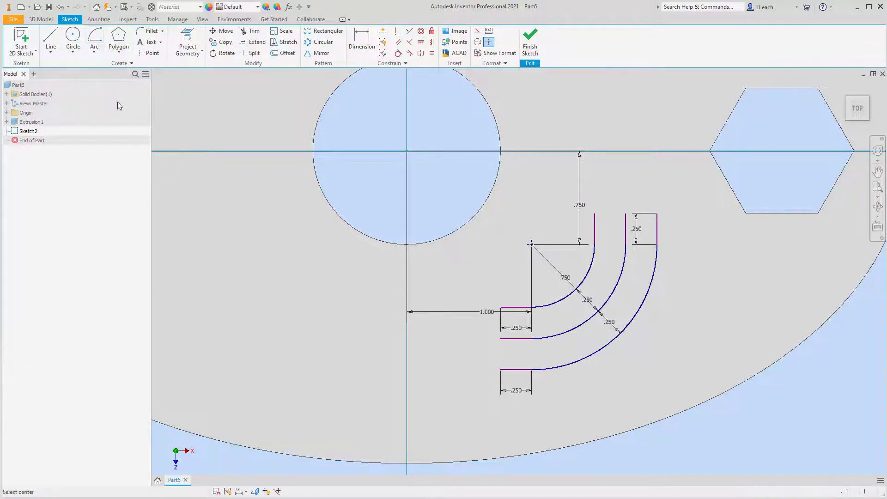
click(626, 213)
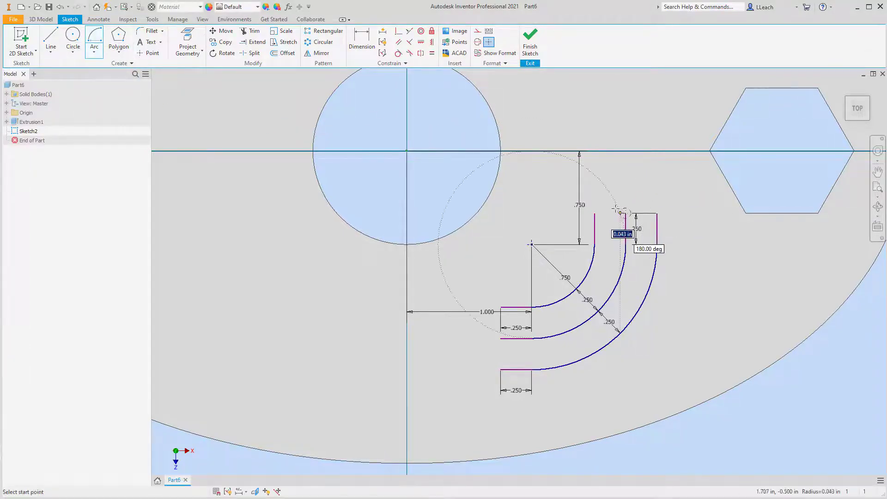
click(595, 212)
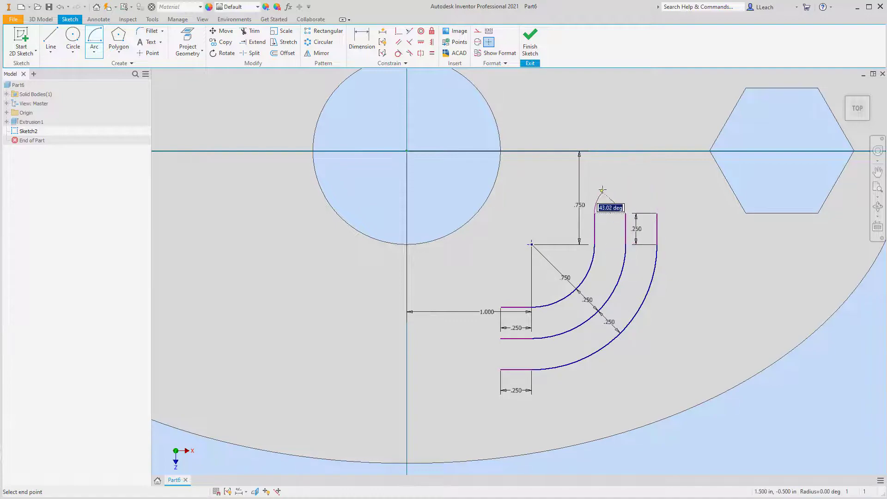
click(657, 214)
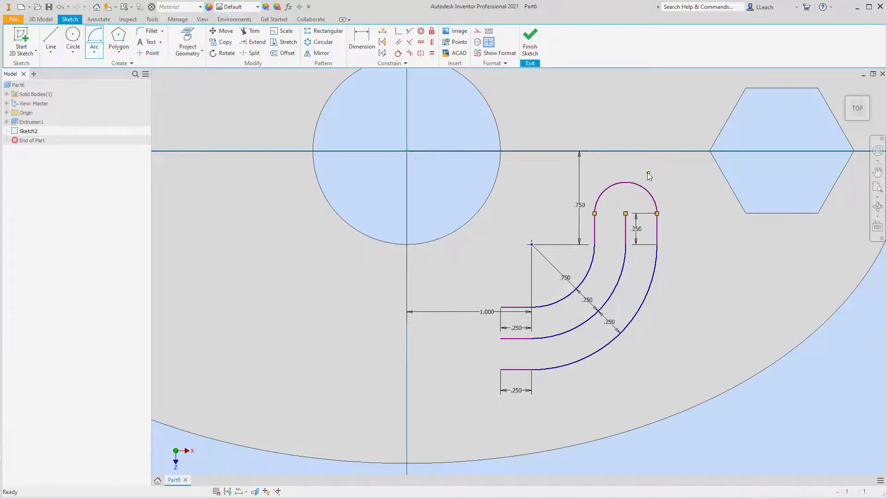
key(Escape)
Step: Close the slot's lower-left end with a center-point arc around the middle line's endpoint, joining the inner and outer horizontal lines
click(94, 51)
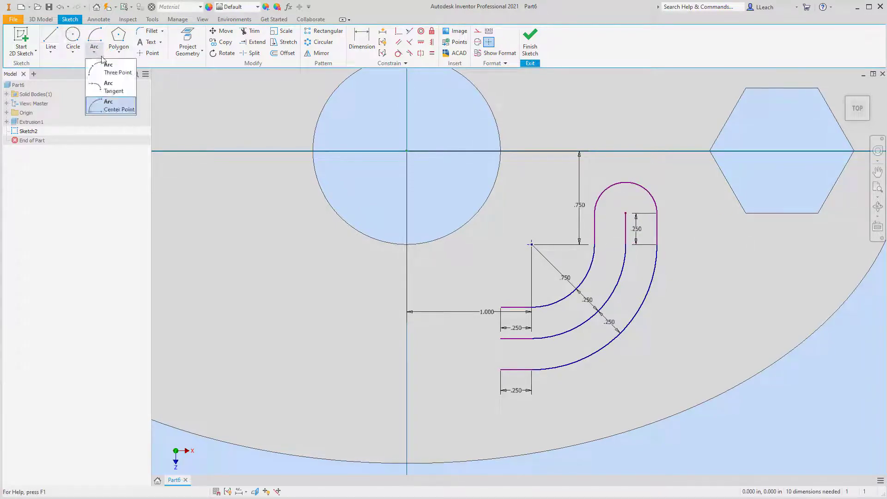
click(114, 107)
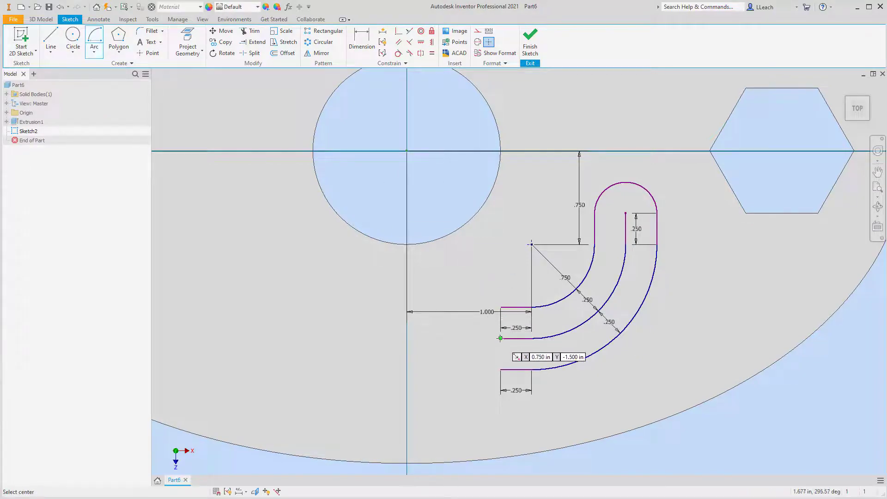
click(501, 339)
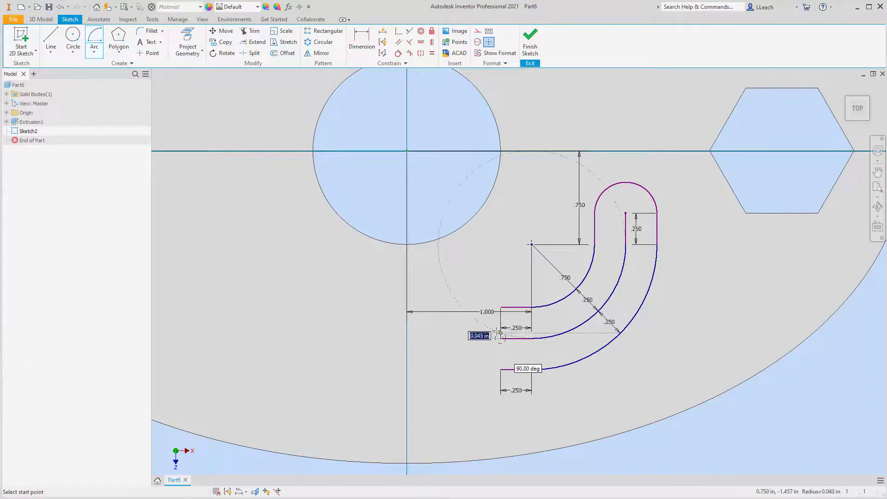
click(501, 307)
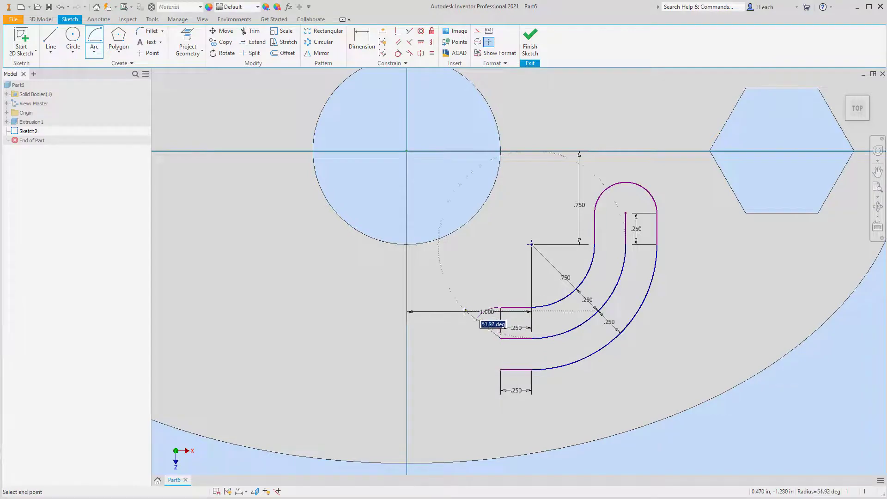
click(500, 369)
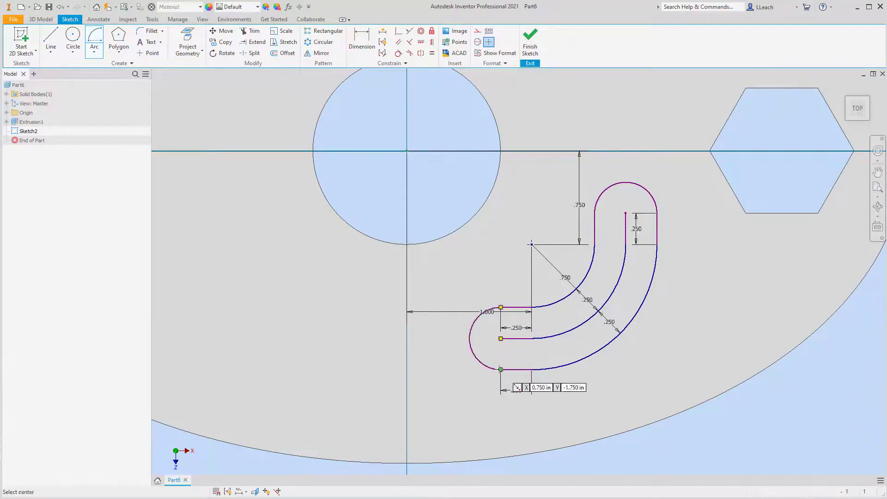
key(Escape)
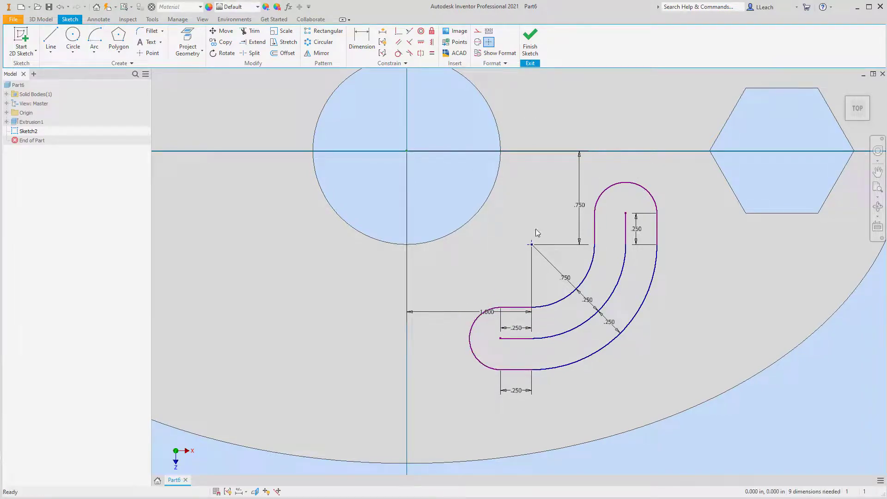
scroll(543, 229, up, 2)
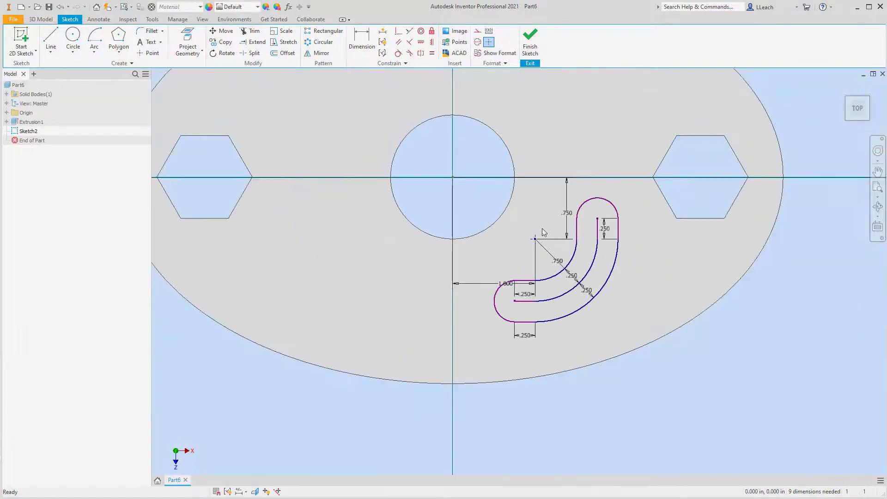
Step: Delete the slot's middle vertical line, middle arc and middle horizontal line, leaving only the closed outline
scroll(542, 226, up, 3)
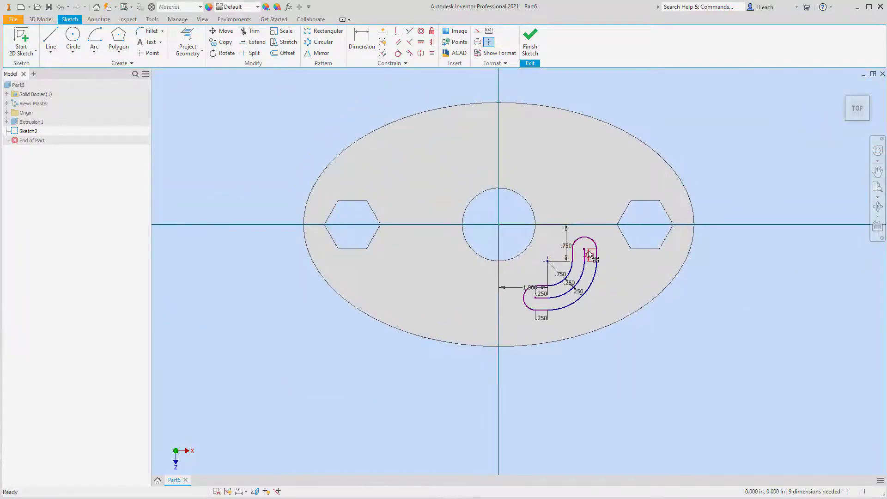
scroll(590, 254, down, 3)
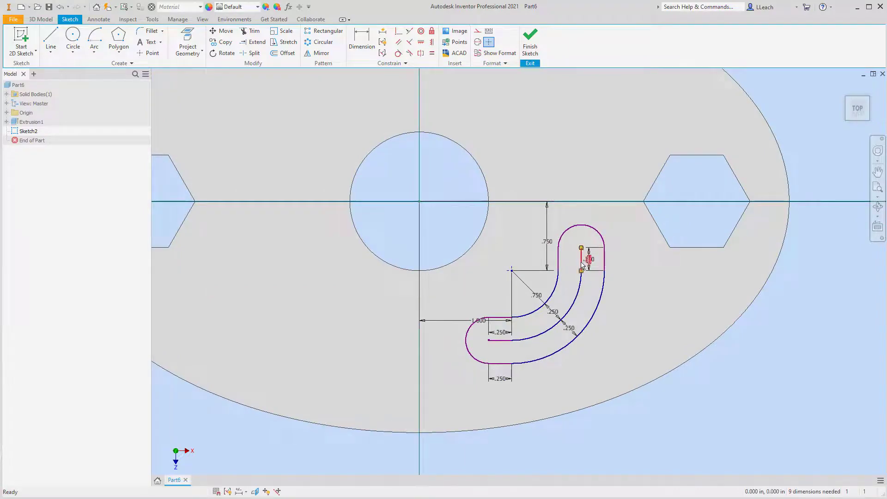
key(Delete)
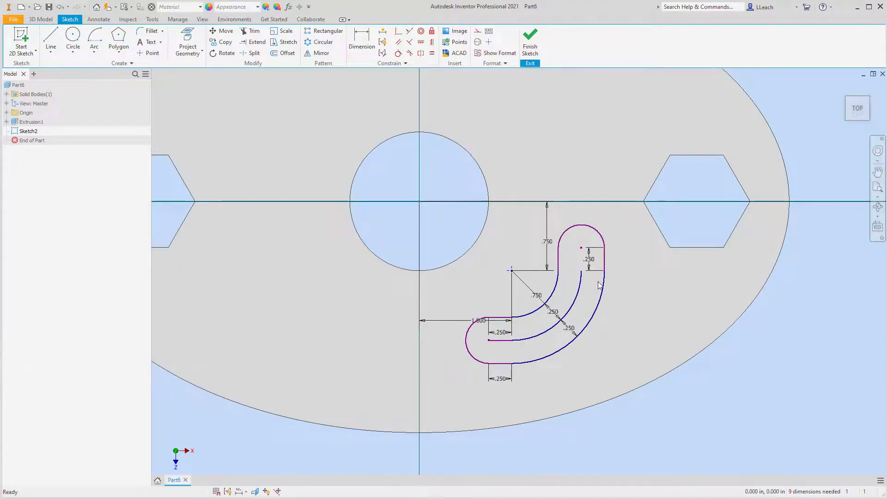
click(579, 290)
key(Delete)
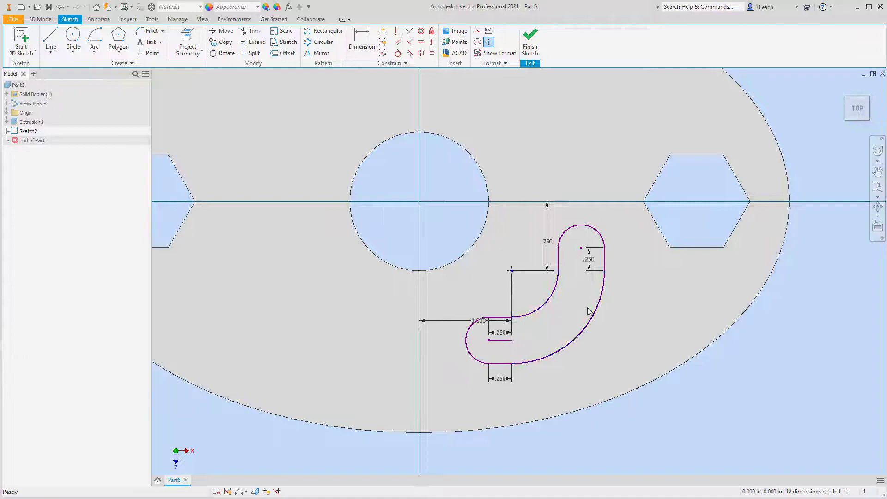
click(501, 340)
key(Delete)
Step: Finish the sketch and extrude the slot profile as a cut through all of the plate
middle_drag(553, 209, 567, 240)
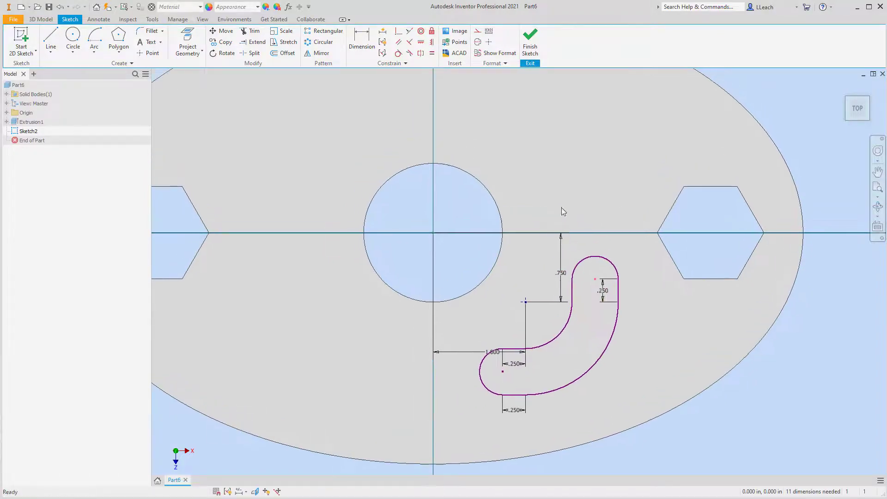
click(532, 50)
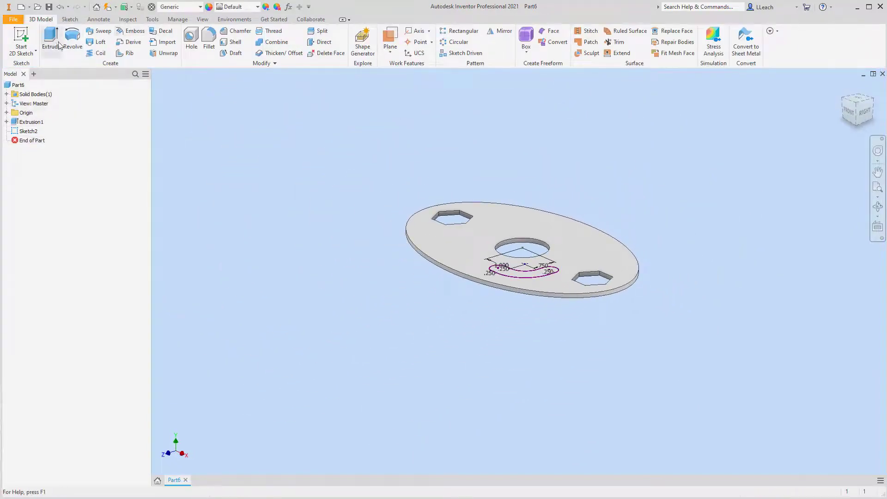
click(51, 41)
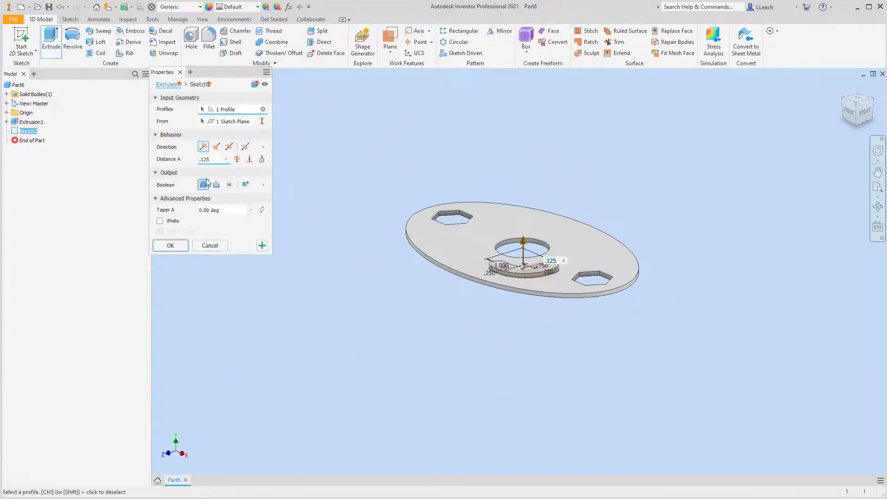
click(216, 184)
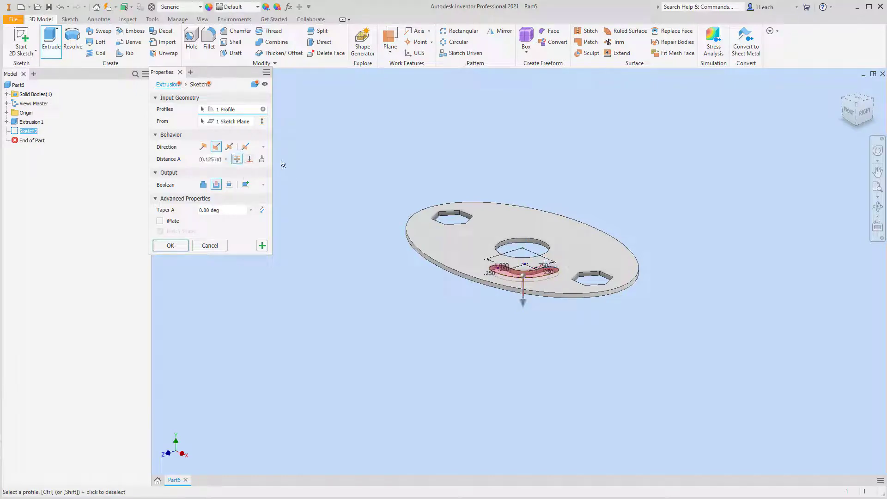
click(170, 246)
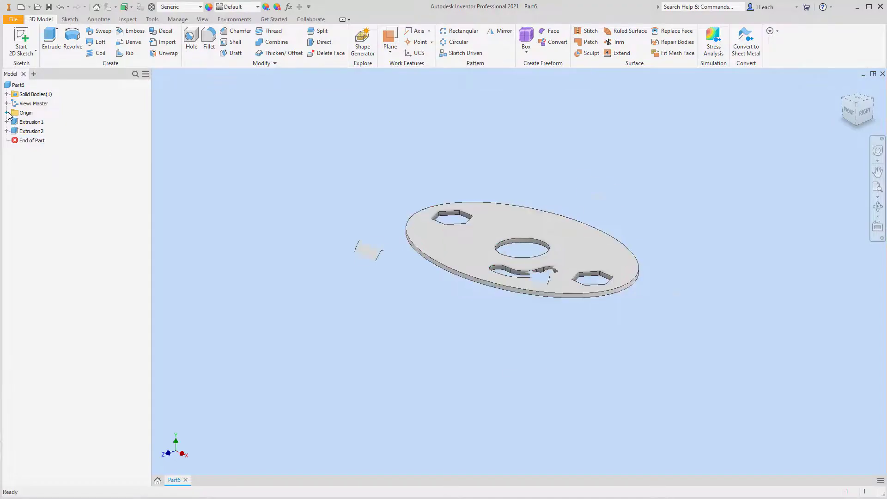
Step: Make the origin's YZ and XY planes visible
click(7, 113)
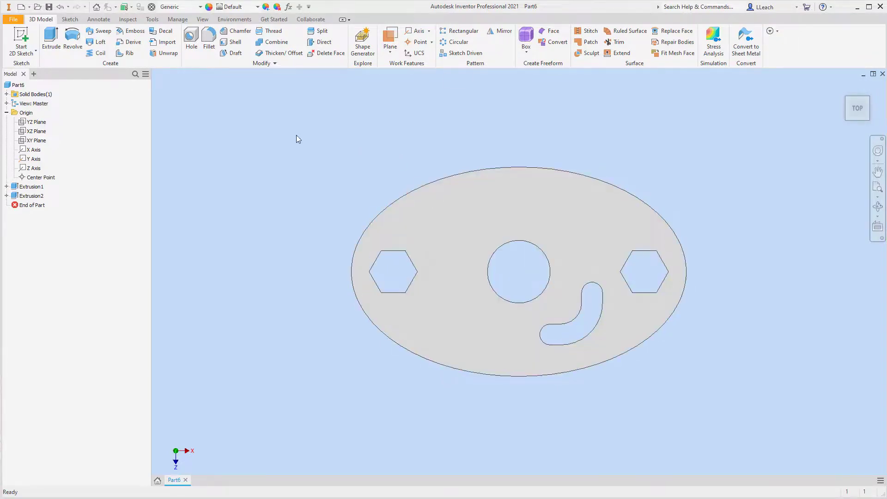
click(37, 122)
right_click(39, 124)
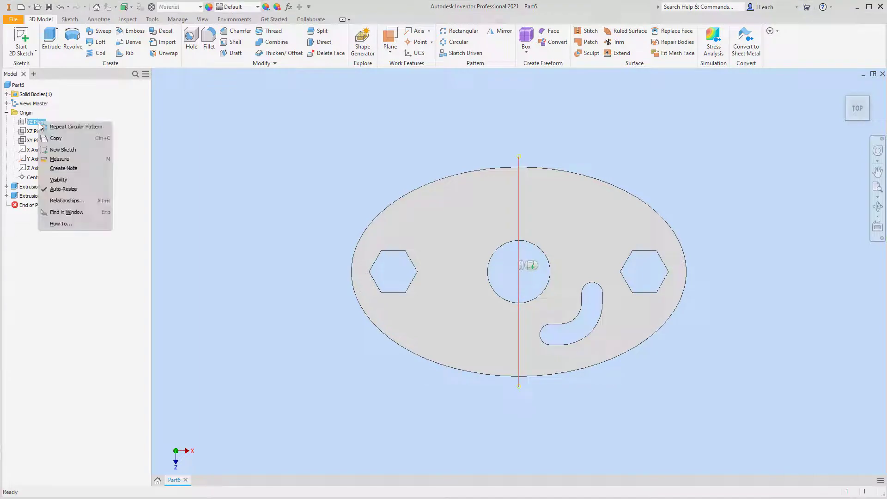
click(65, 180)
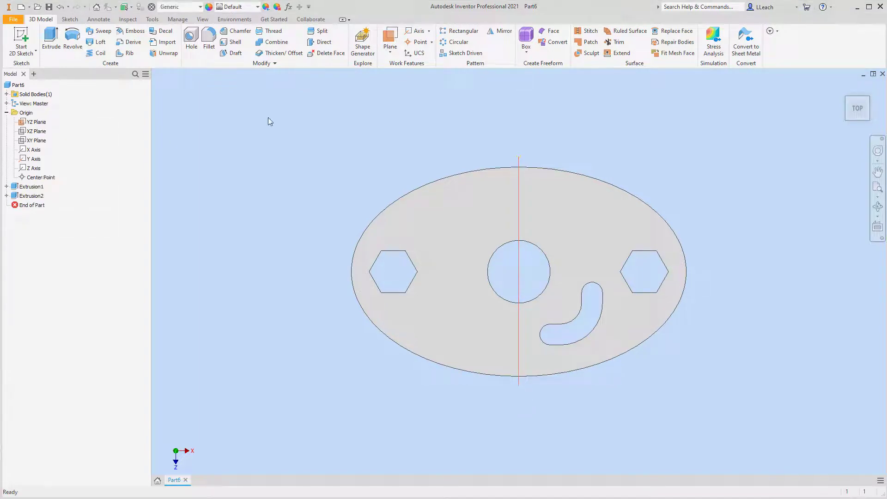
click(35, 143)
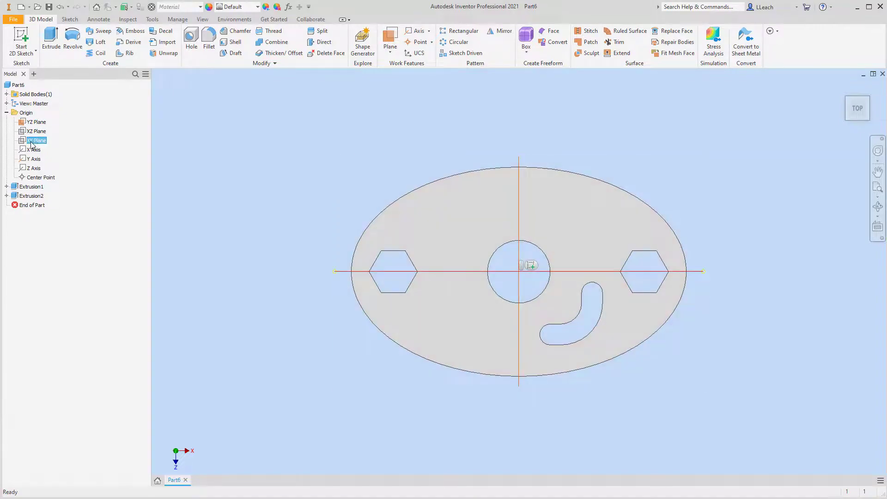
right_click(30, 143)
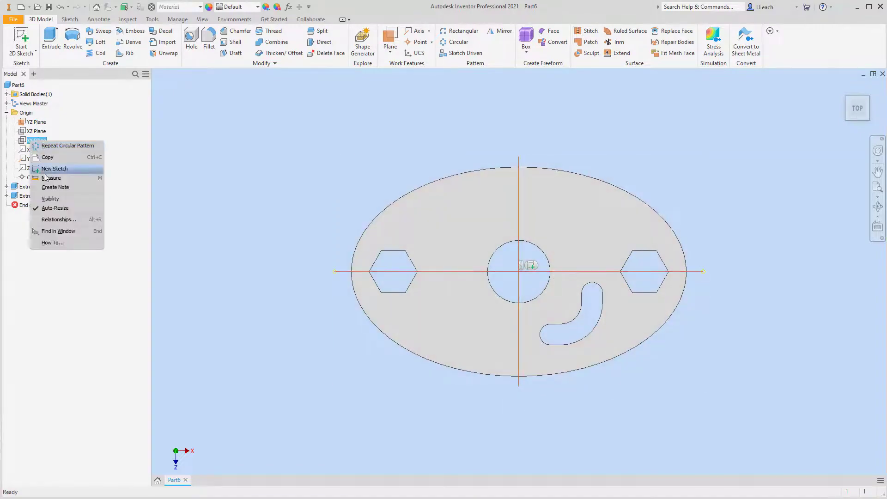
click(48, 204)
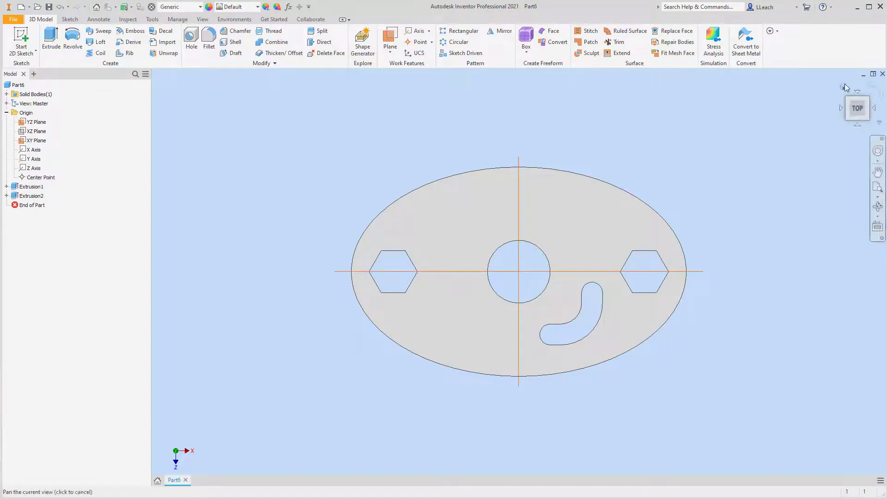
Step: Mirror the curved slot cut about the XY plane
click(842, 88)
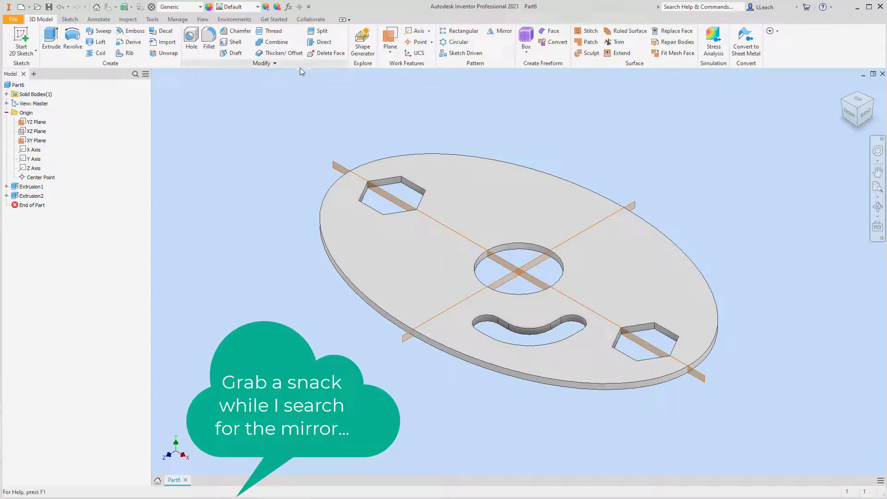
click(505, 33)
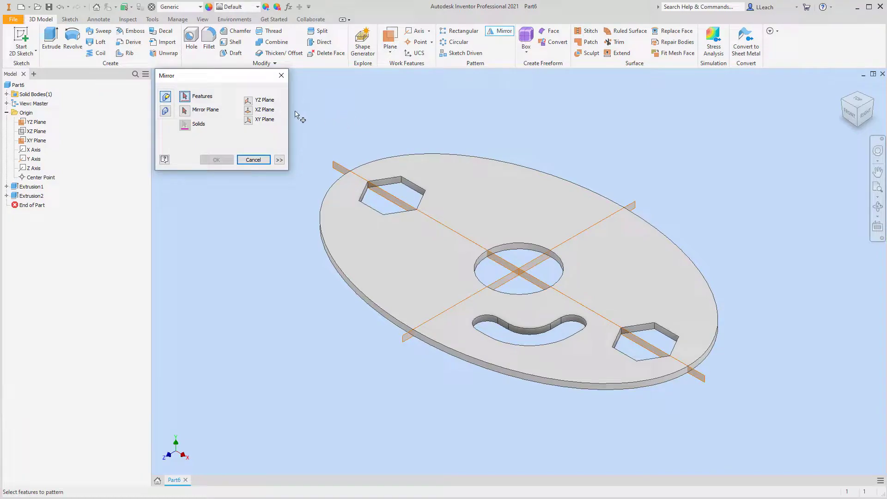
click(506, 324)
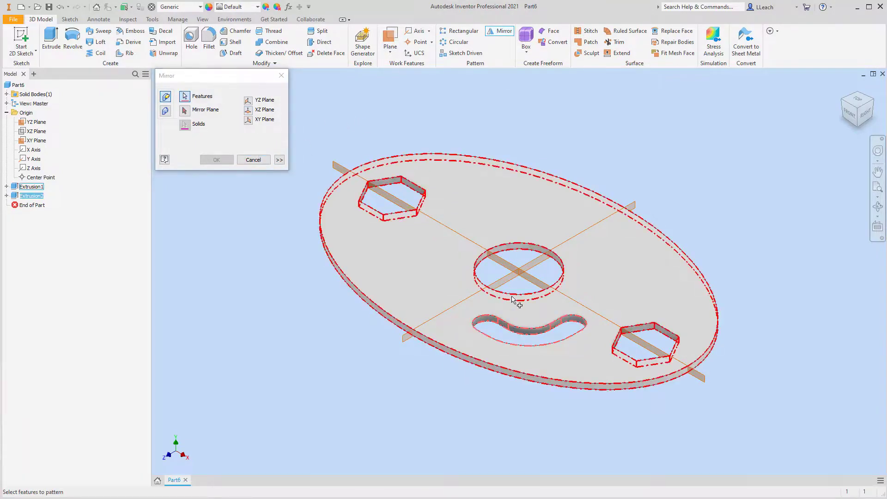
click(185, 110)
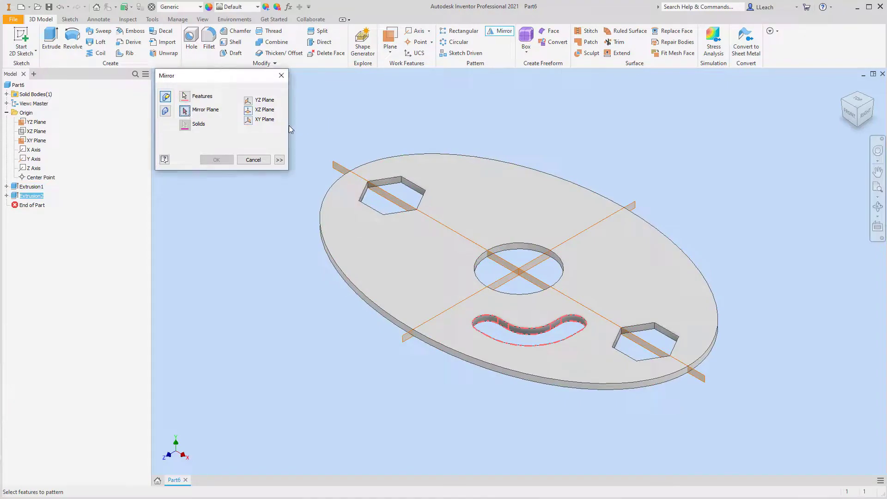
click(578, 306)
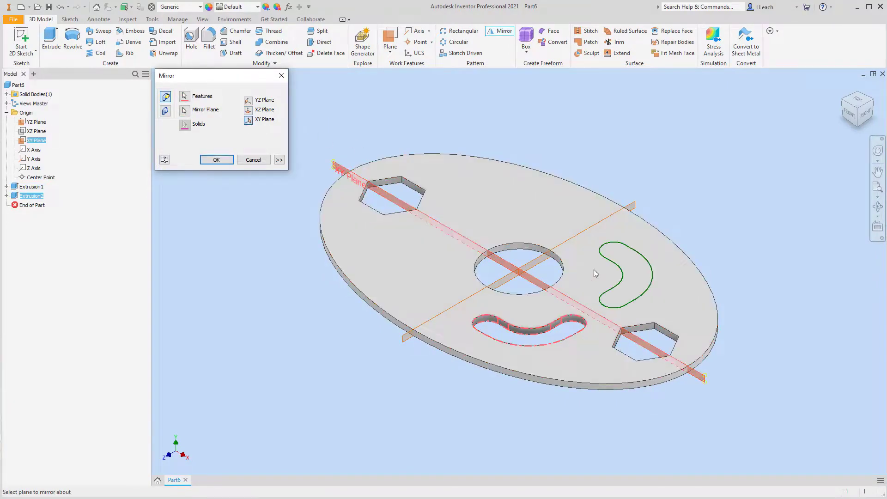
click(213, 160)
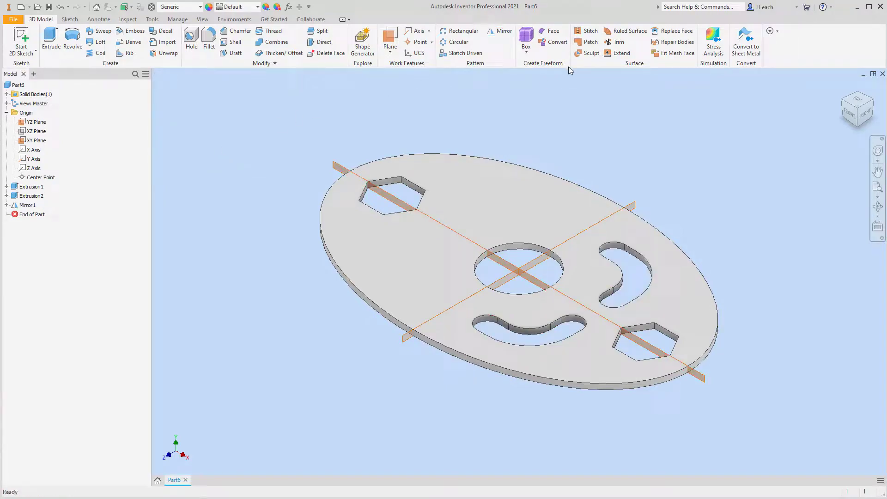
Step: Mirror the original slot and its mirrored copy about the YZ plane
click(512, 36)
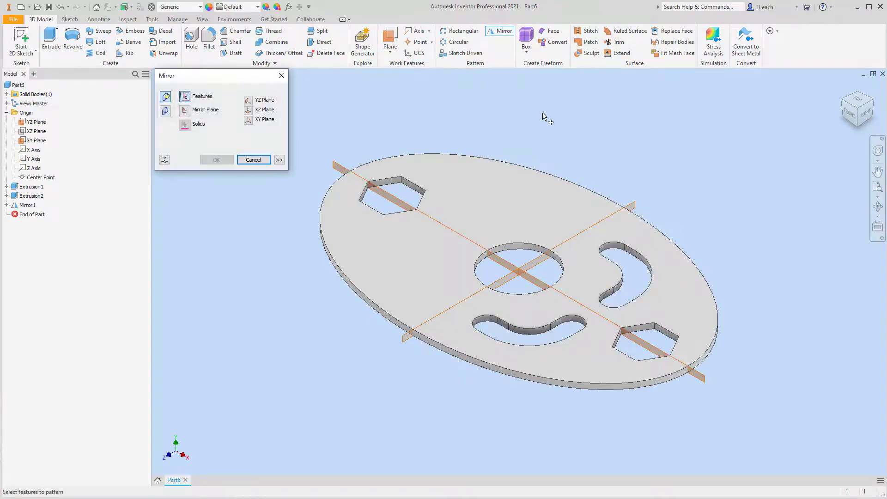
click(507, 329)
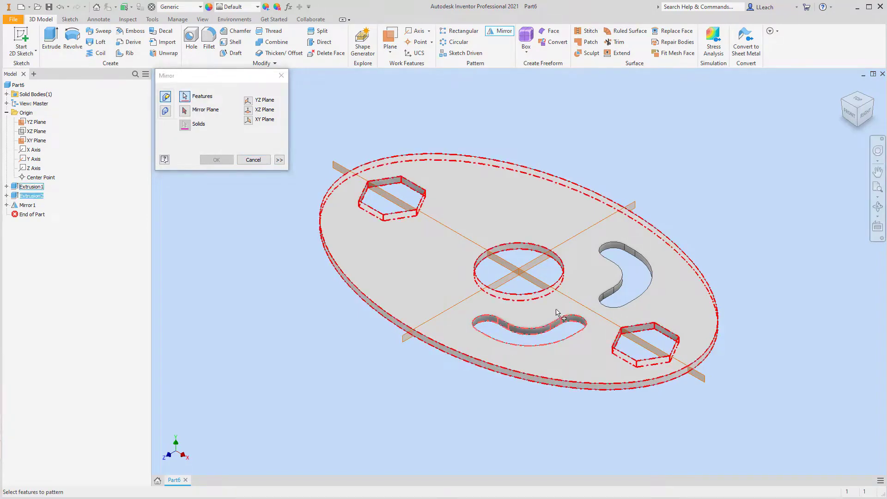
click(613, 297)
click(184, 113)
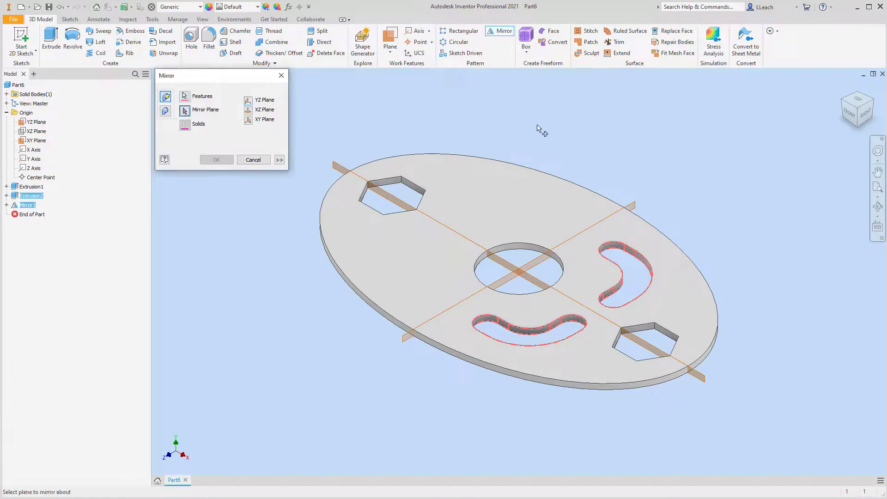
click(634, 205)
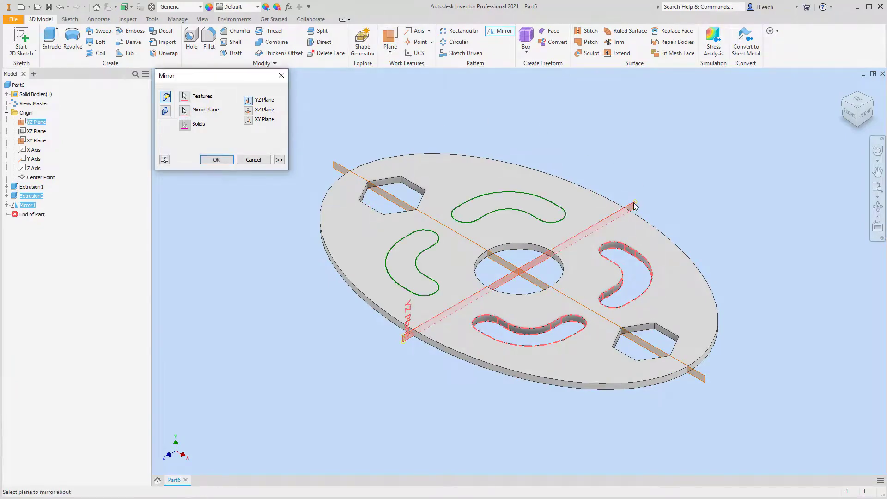
click(216, 159)
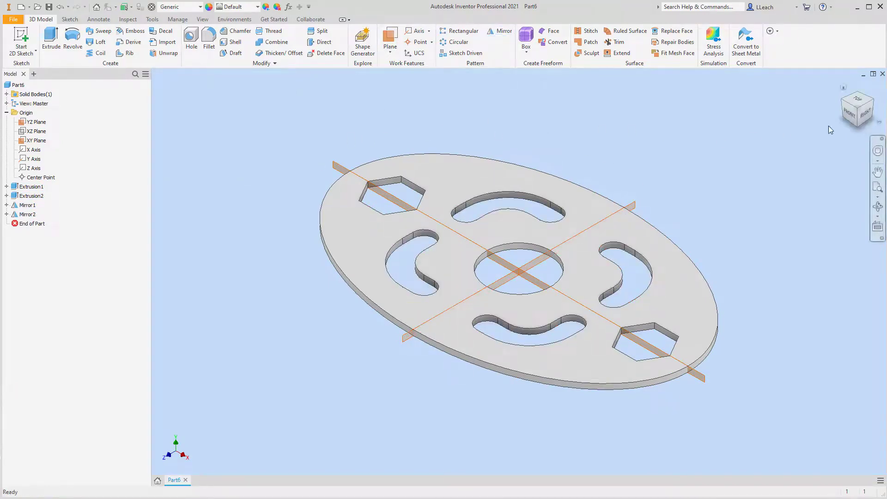
Step: Hide the XY and YZ origin planes again
click(859, 103)
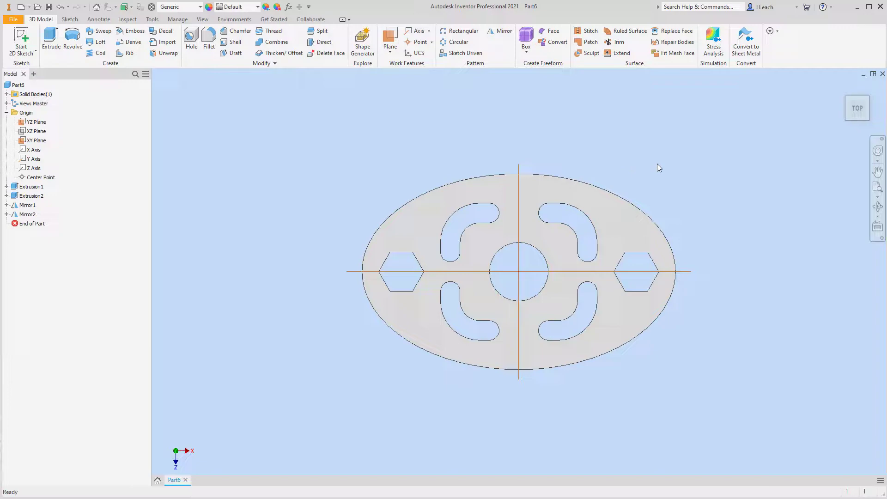
click(36, 141)
right_click(36, 141)
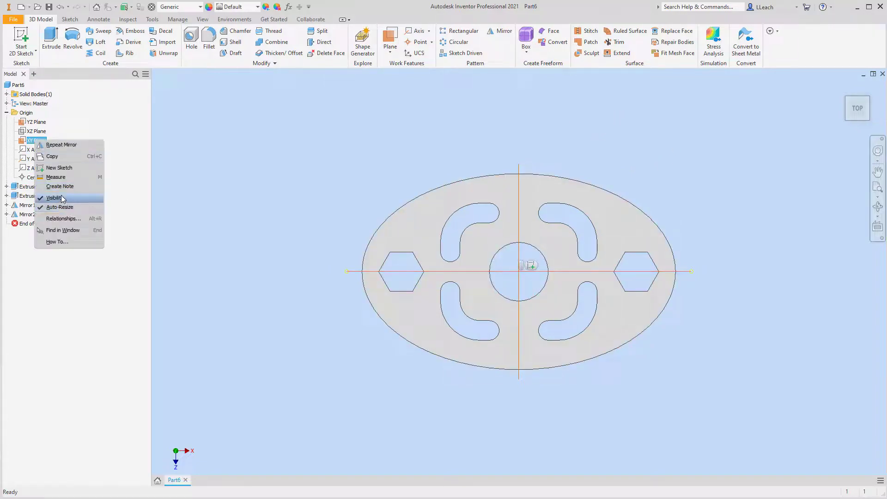
click(64, 200)
click(40, 131)
right_click(39, 131)
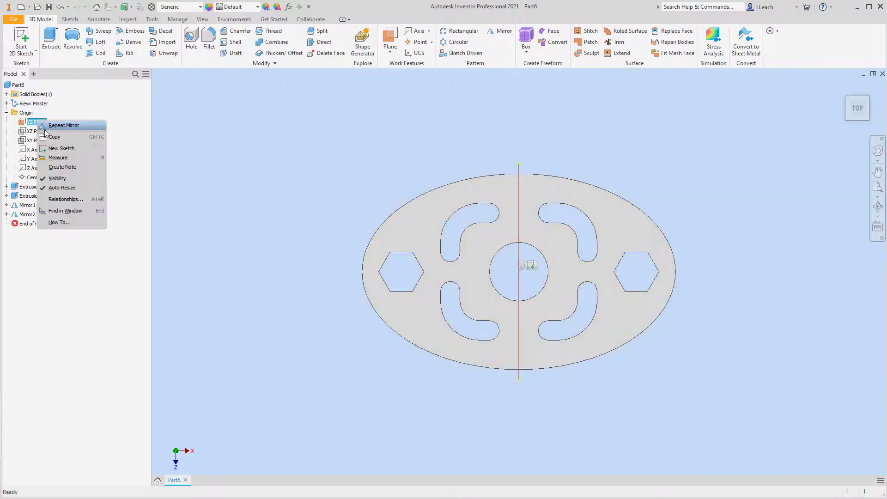
click(63, 187)
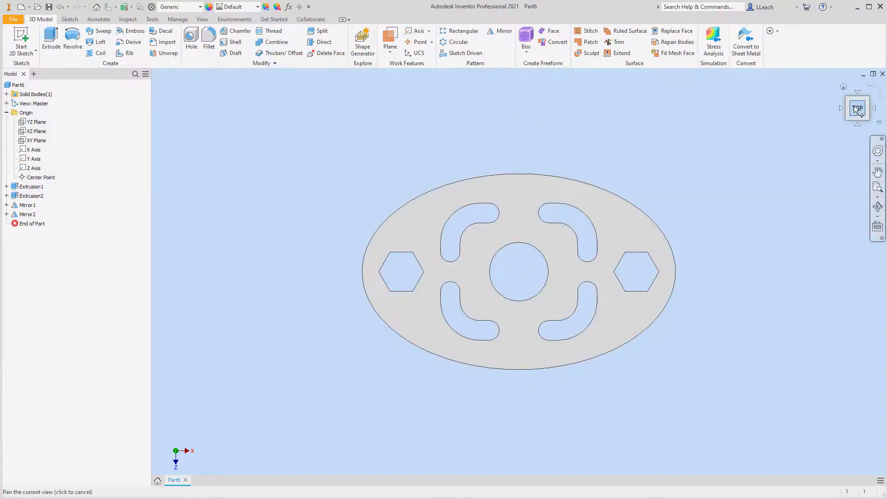
Step: Return the plate to the home view and apply the High Quality visual preset
click(844, 88)
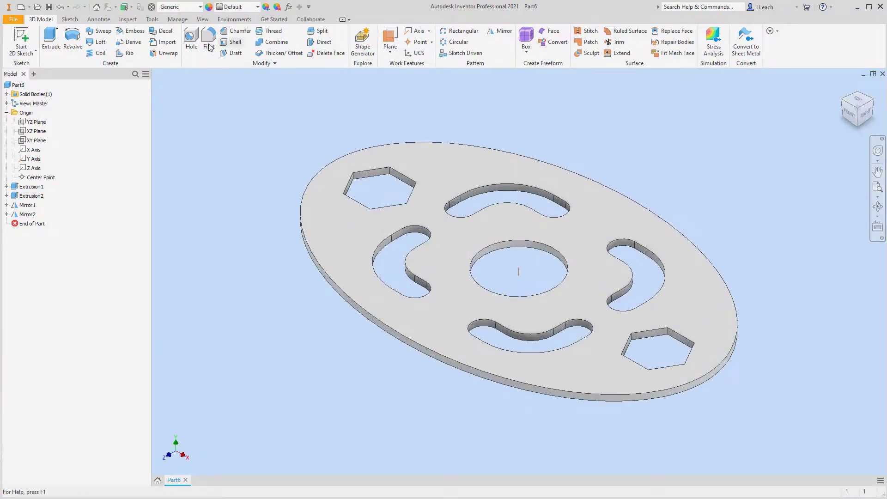
click(204, 21)
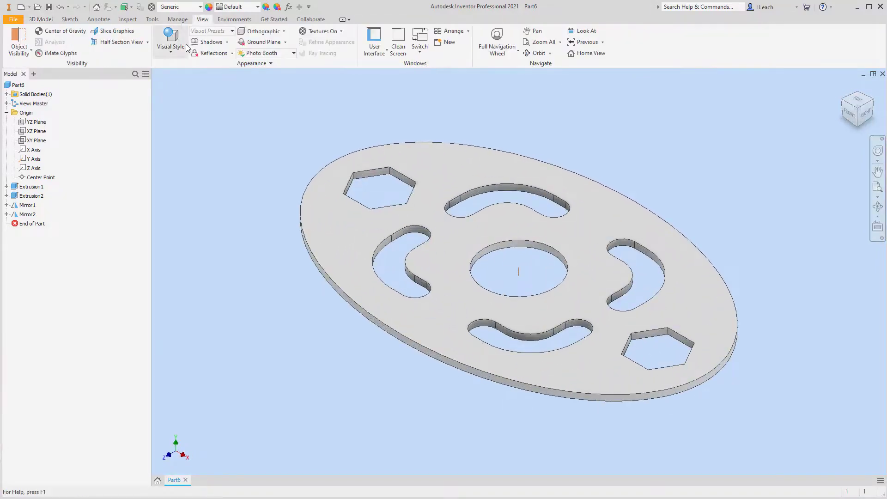
click(170, 48)
click(220, 68)
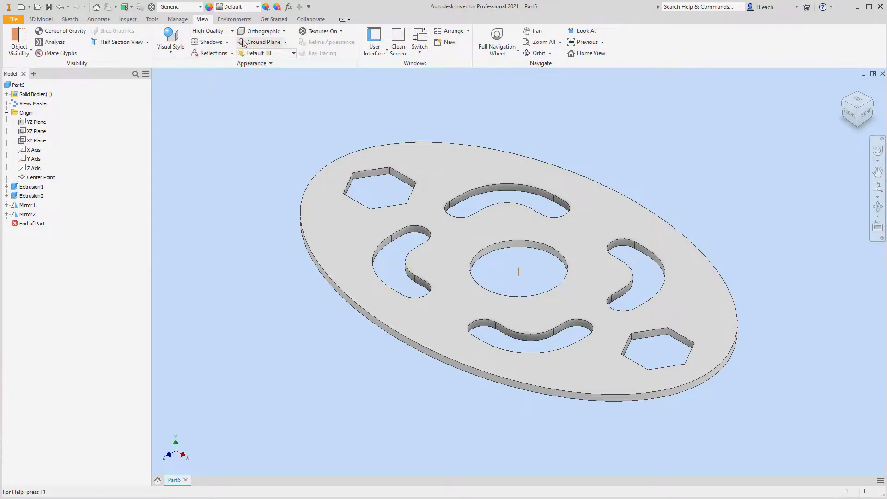
Step: Turn on shadows and choose the Photo Booth lighting style
click(210, 42)
click(263, 56)
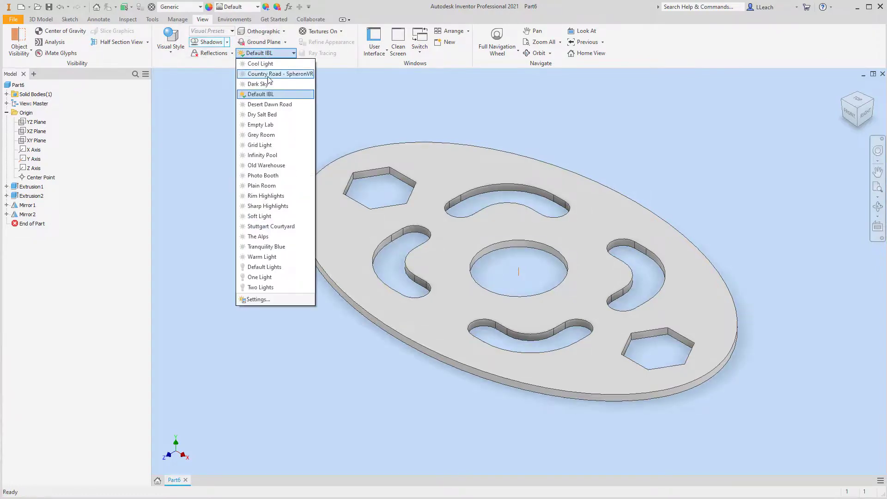
click(261, 175)
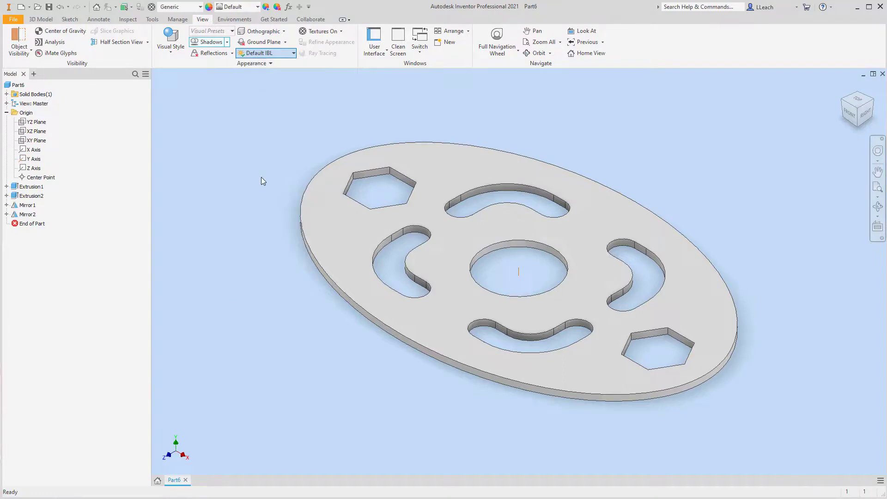
Step: Apply a light cream Smooth appearance from the Inventor Material Library to the plate
click(258, 7)
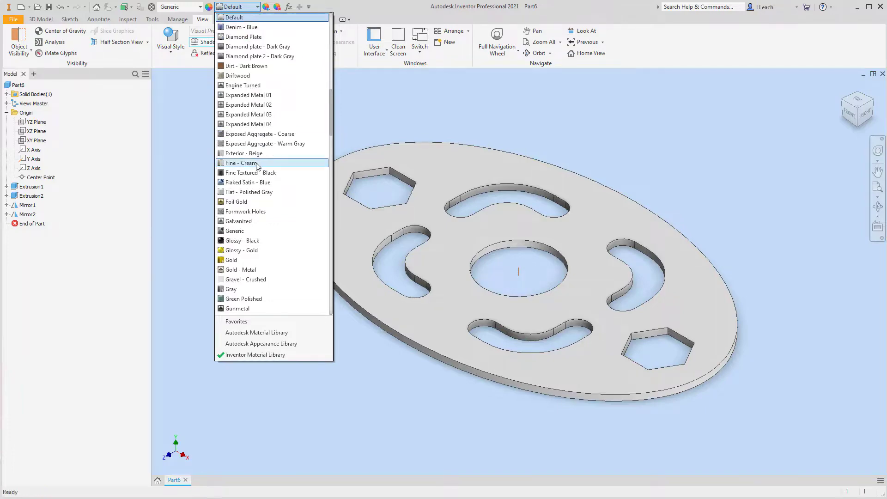
scroll(257, 169, down, 13)
scroll(257, 169, down, 15)
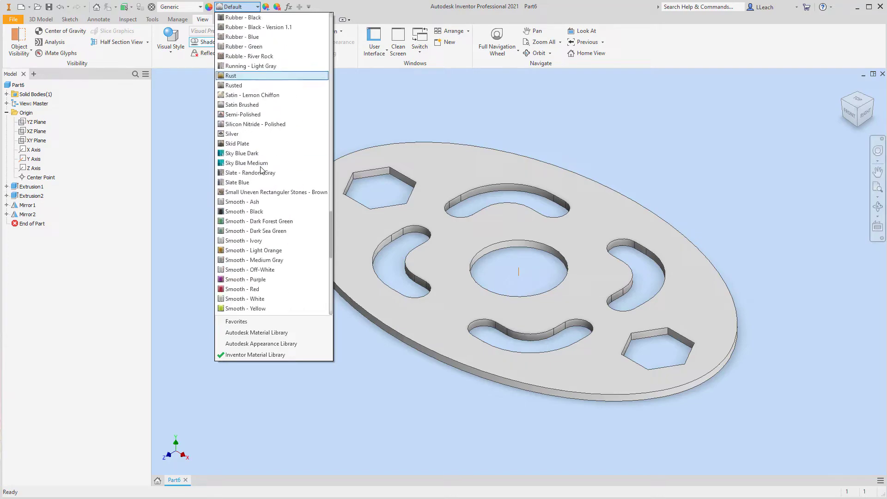
click(256, 125)
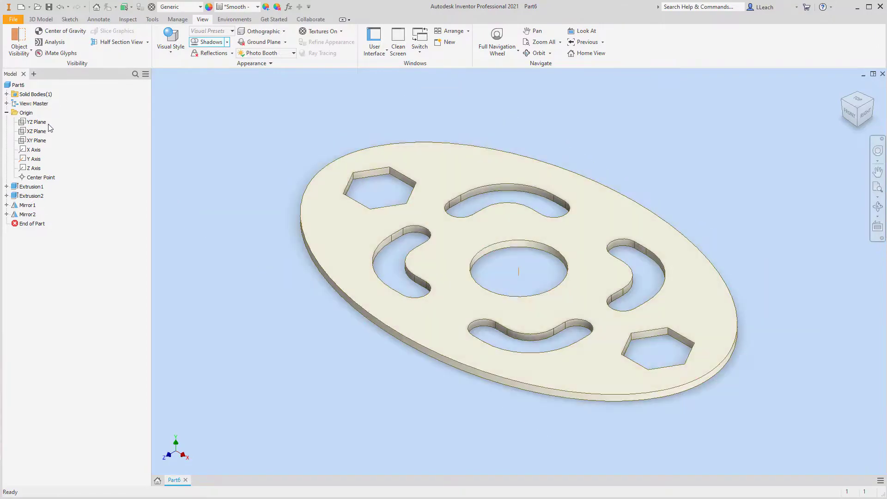
Step: Hide the origin Y axis at the centre of the plate's round hole
right_click(34, 161)
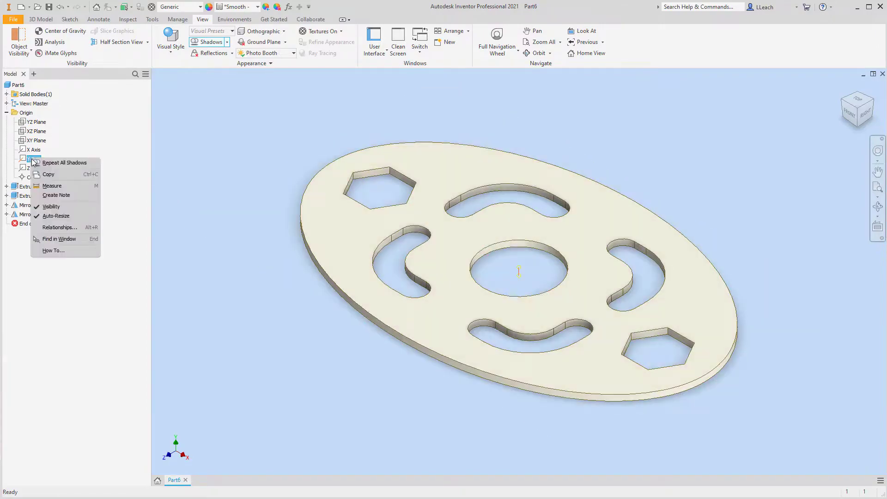
click(52, 208)
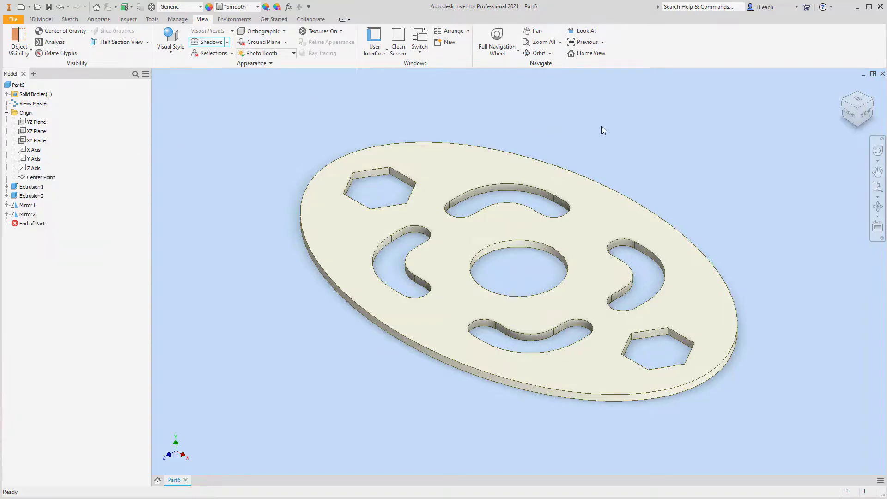
middle_drag(624, 129, 616, 125)
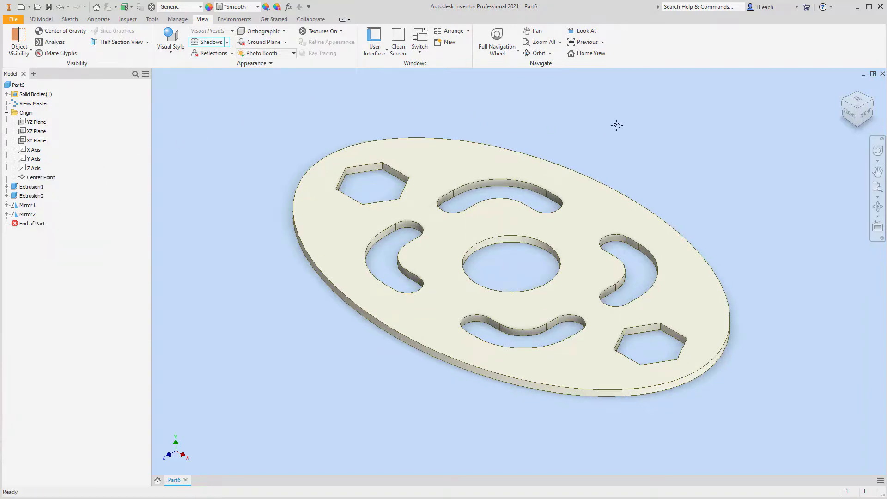
Step: Save the part as VENT COVER in the Parametric-Modeling2 folder as an Autodesk Inventor part
click(15, 21)
click(32, 98)
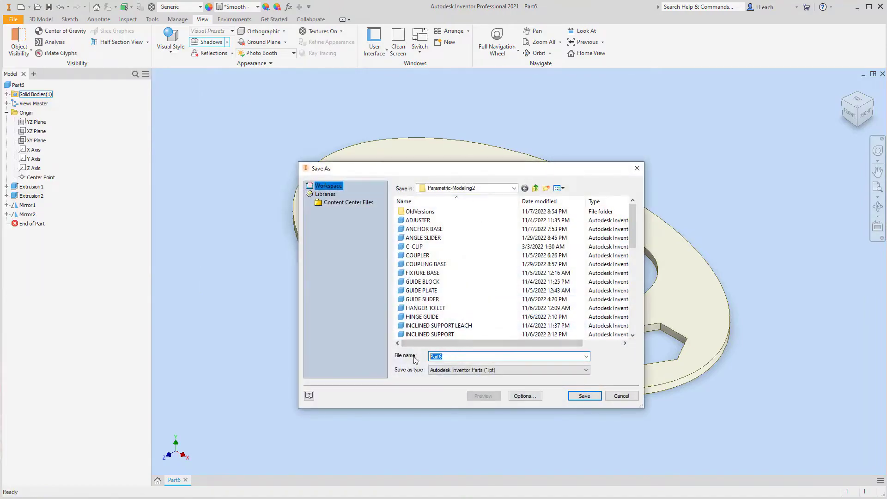
text(VENT COVER)
click(585, 396)
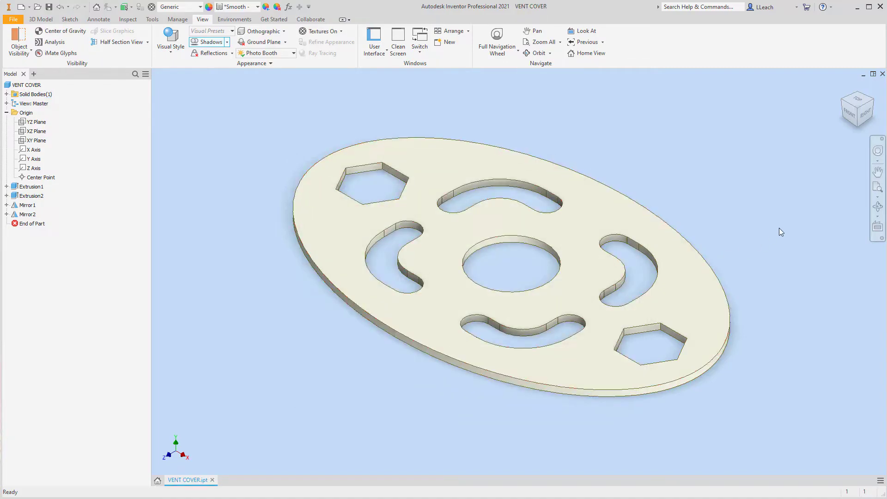